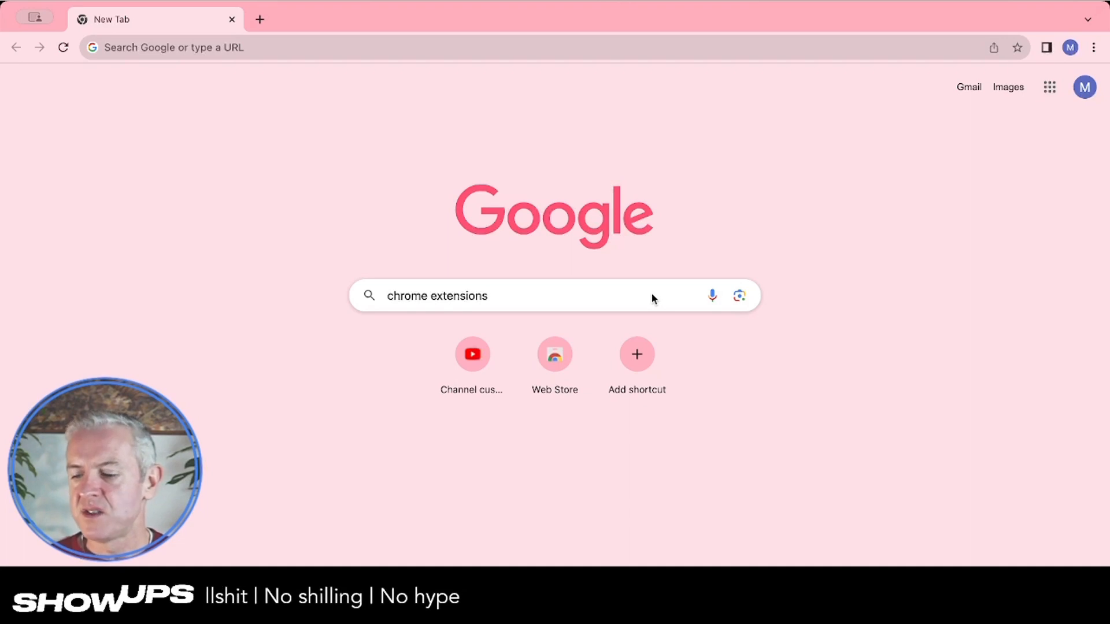
# Search Google for chrome extensions and open the Chrome Web Store from the Extensions result
pyautogui.press('Return')
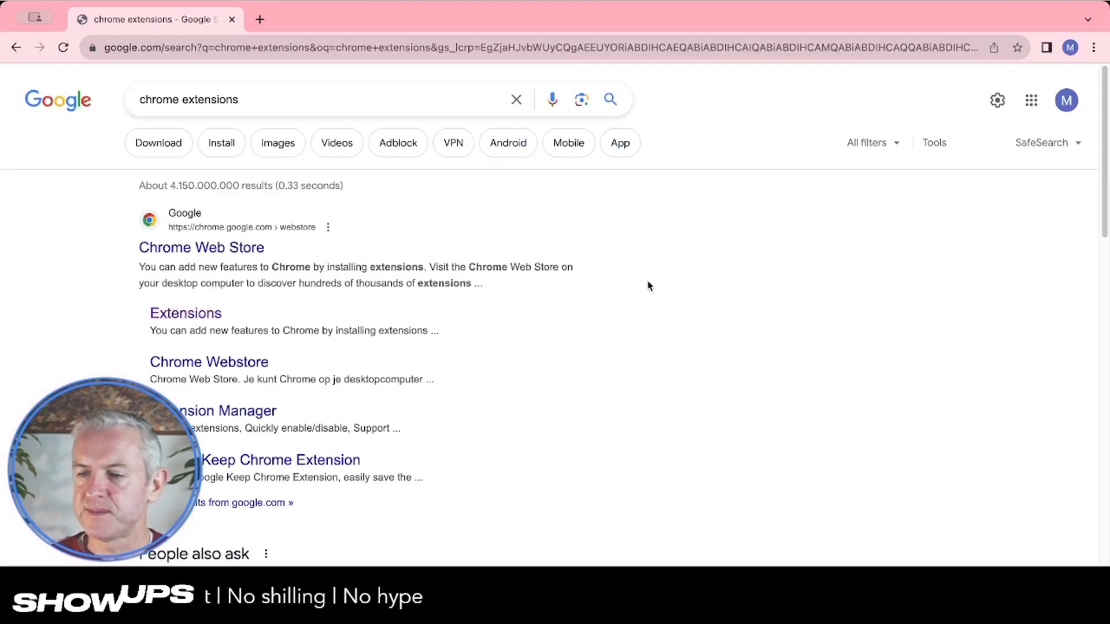
pyautogui.click(206, 314)
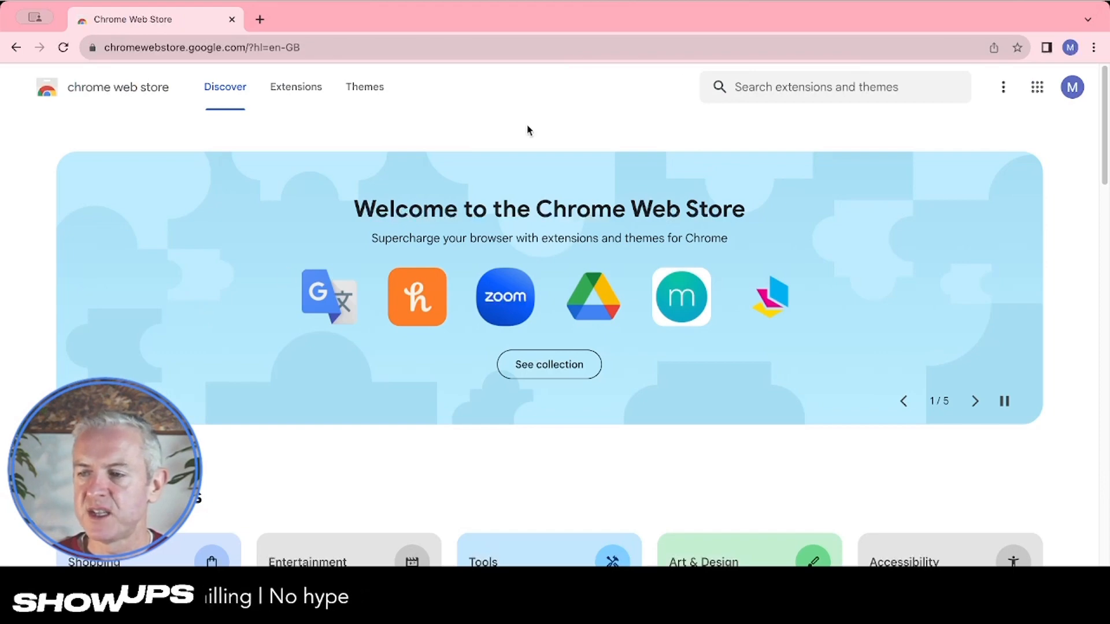
# Search the Chrome Web Store for metamask and open the MetaMask extension page
pyautogui.click(887, 87)
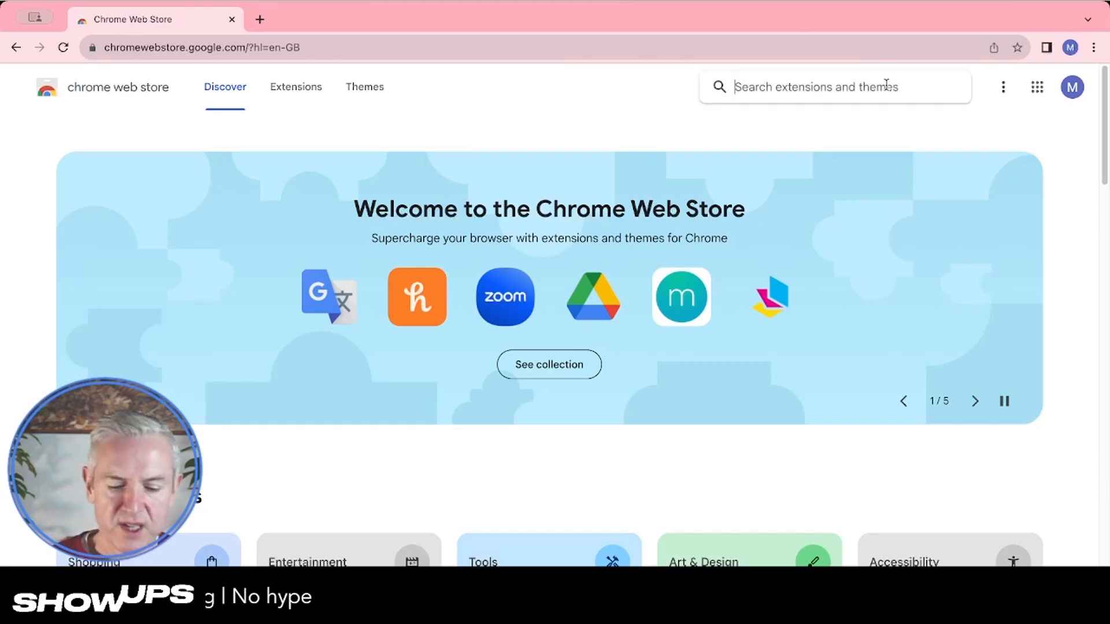
pyautogui.write('metamask')
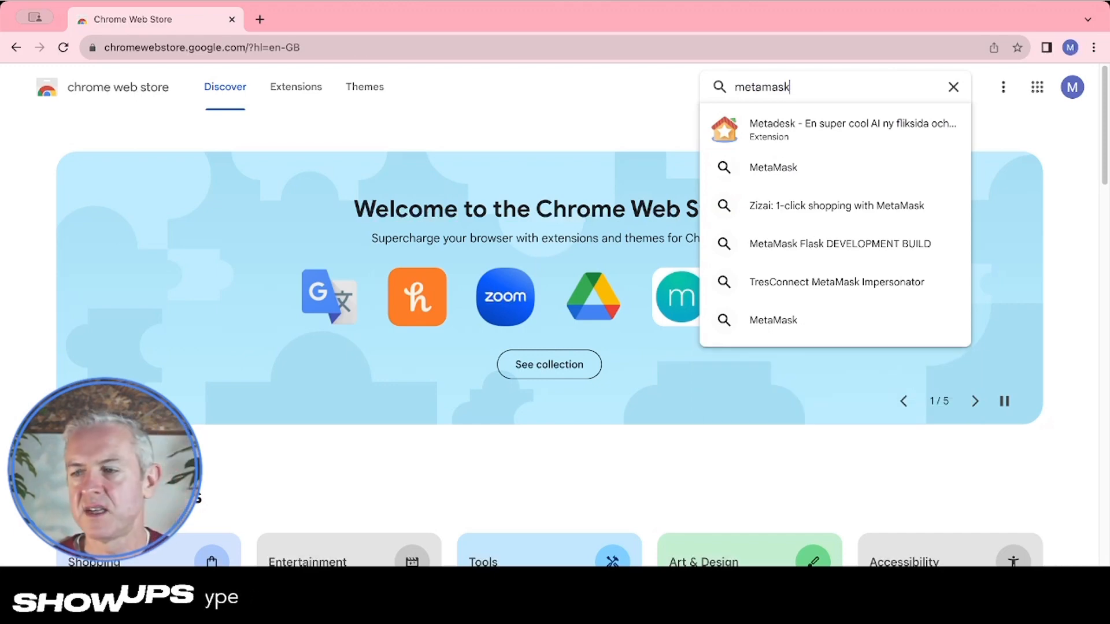
pyautogui.press('Return')
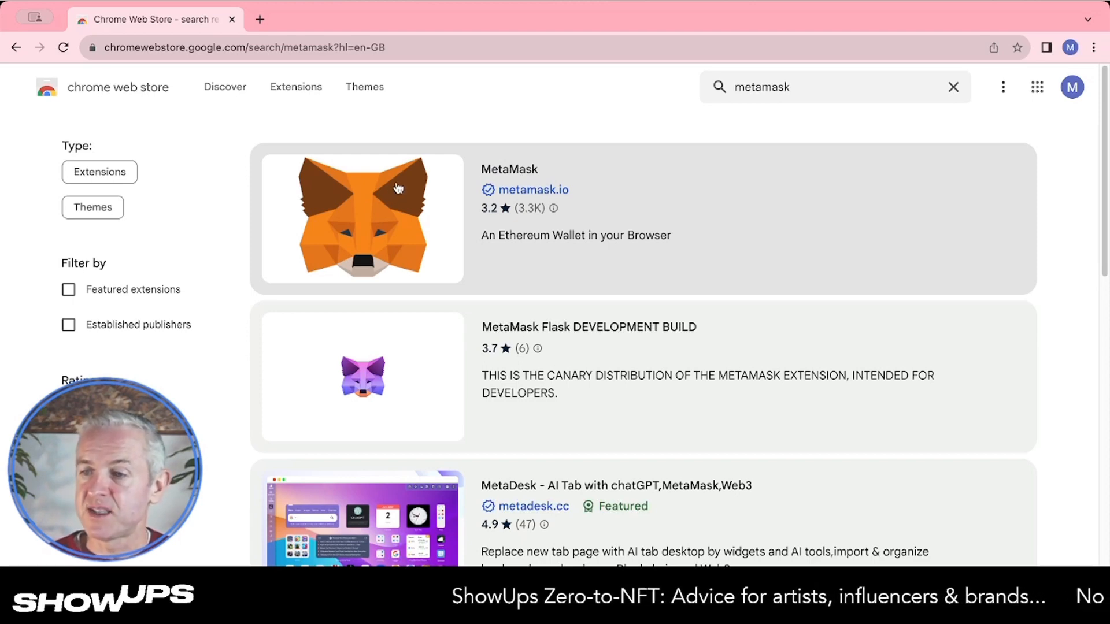
pyautogui.click(506, 194)
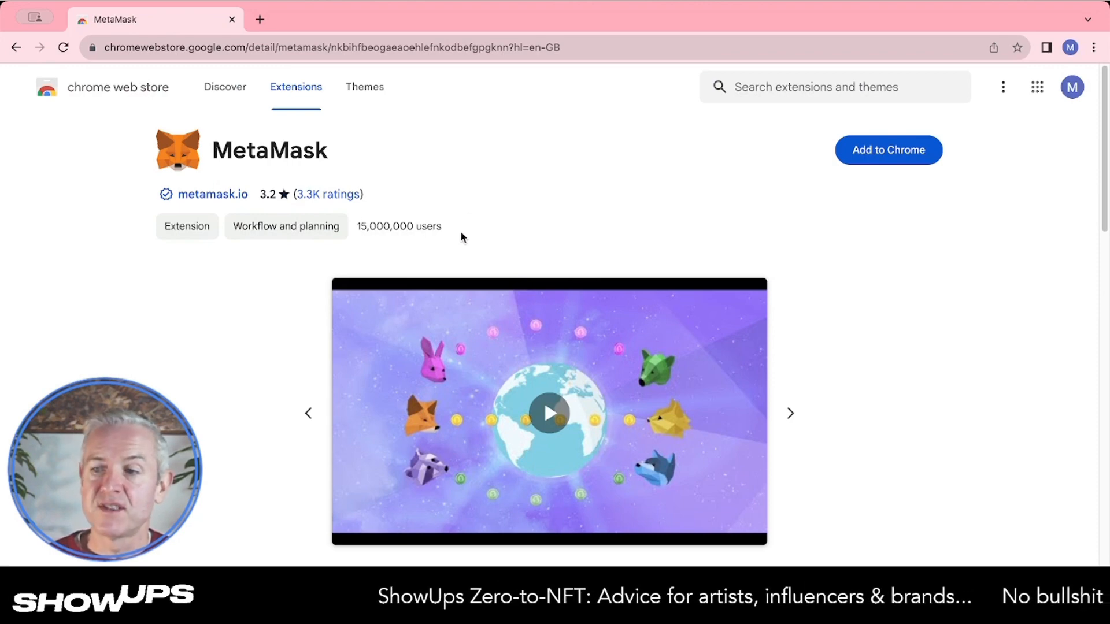
# Add the MetaMask extension to Chrome, confirming the permissions dialog
pyautogui.moveTo(434, 224); pyautogui.dragTo(349, 231)
pyautogui.click(364, 223)
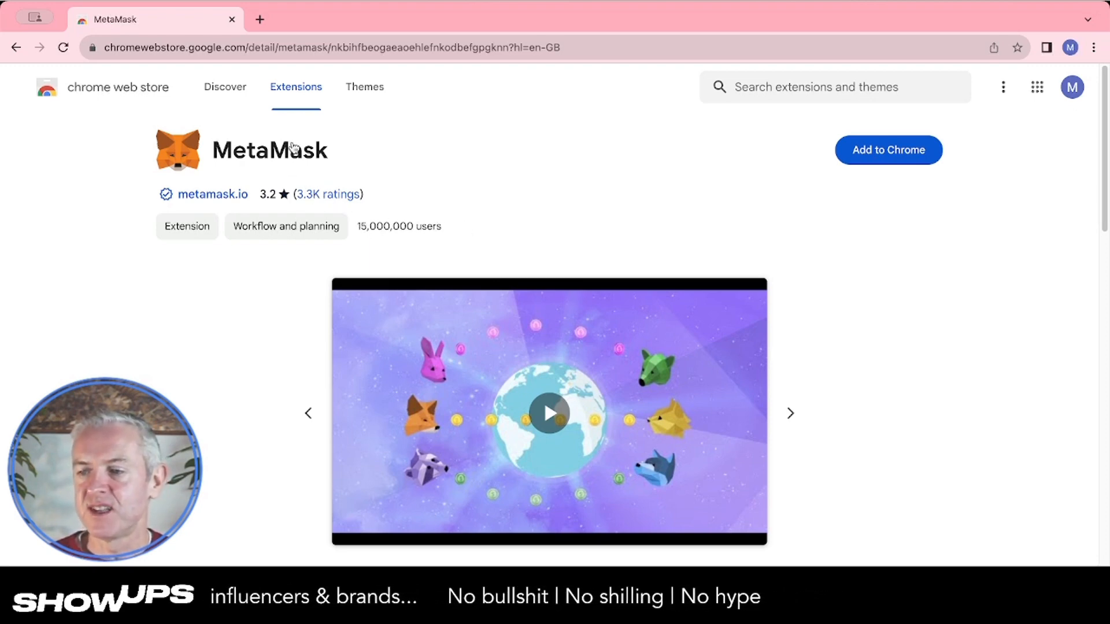
pyautogui.click(879, 151)
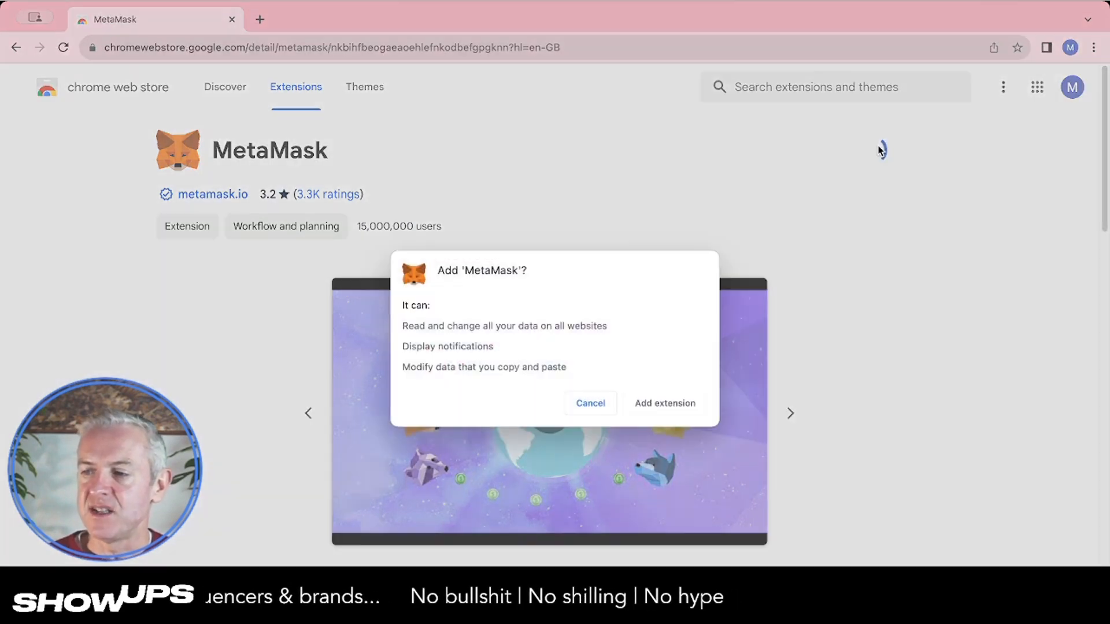
pyautogui.click(676, 413)
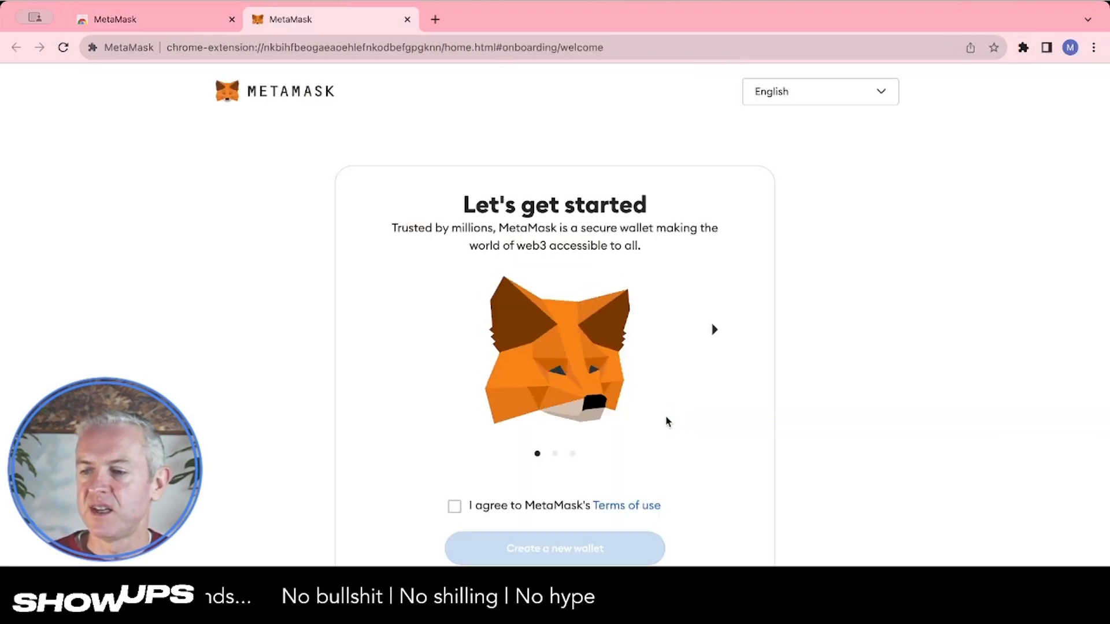
# Agree to MetaMask's terms of use and accept the usage-data request to begin creating a new wallet
pyautogui.click(504, 507)
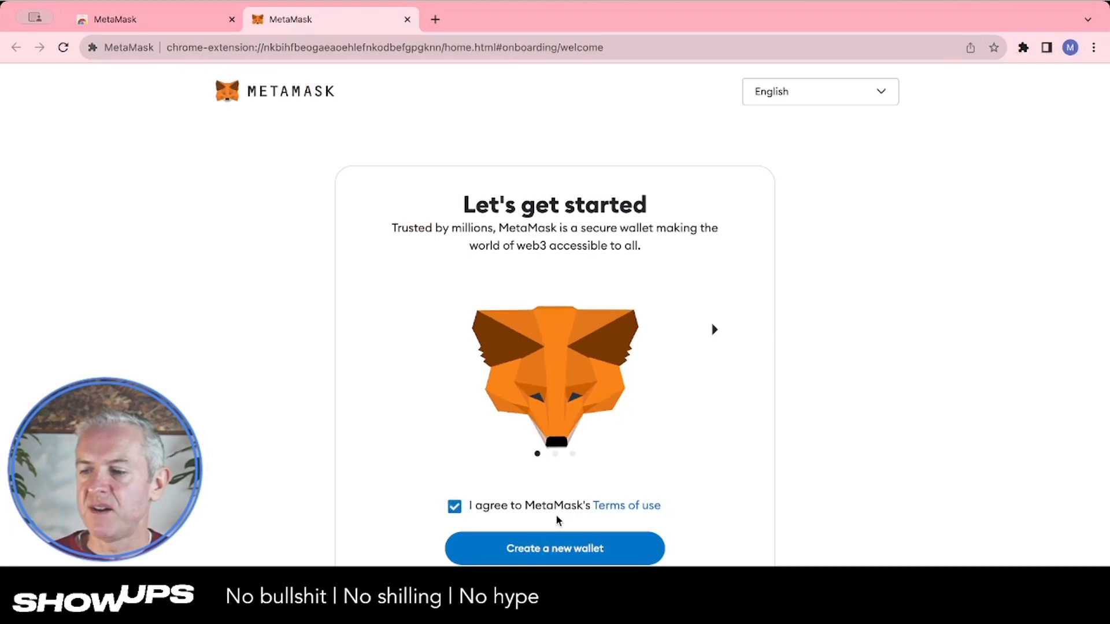
pyautogui.click(528, 552)
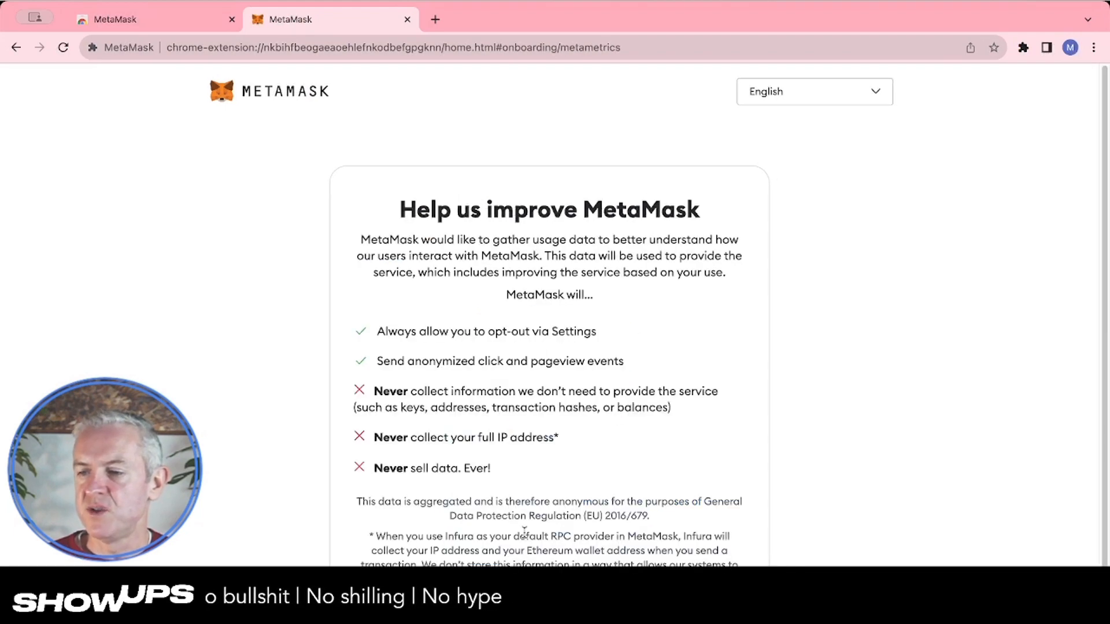
pyautogui.scroll(-1, 527, 519)
pyautogui.click(647, 612)
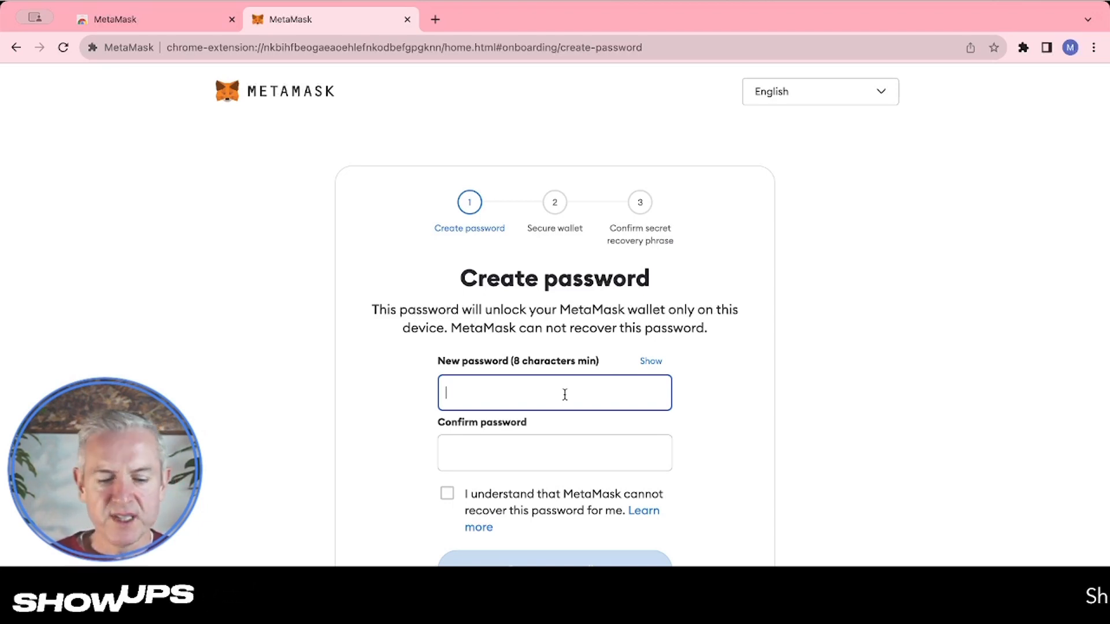
# Enter a new wallet password of at least 8 characters
pyautogui.write('••')
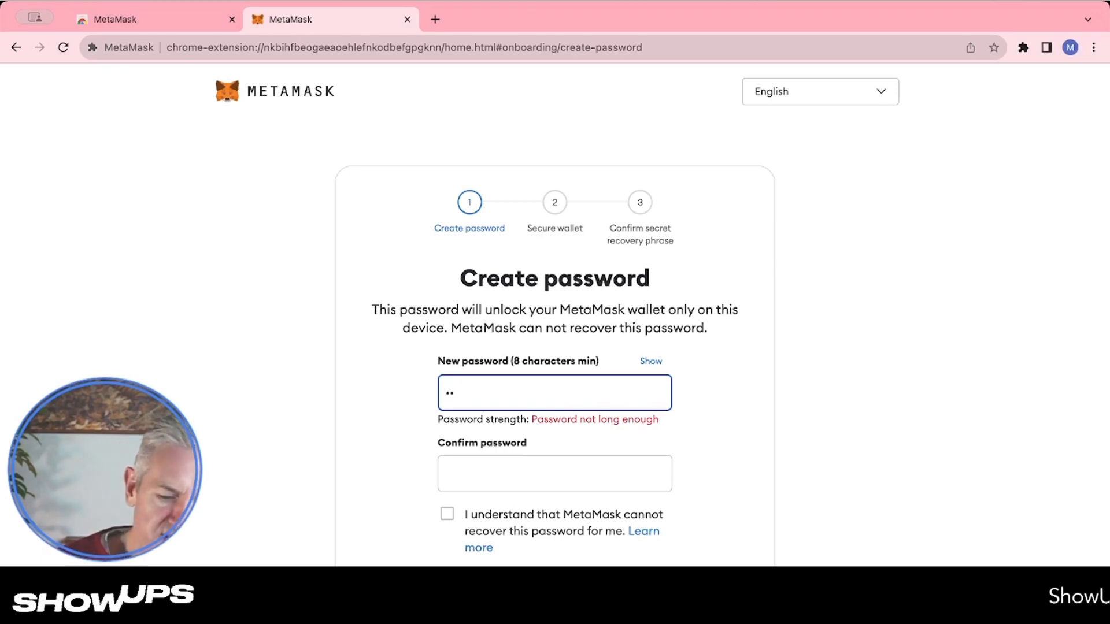
pyautogui.write('•••••••')
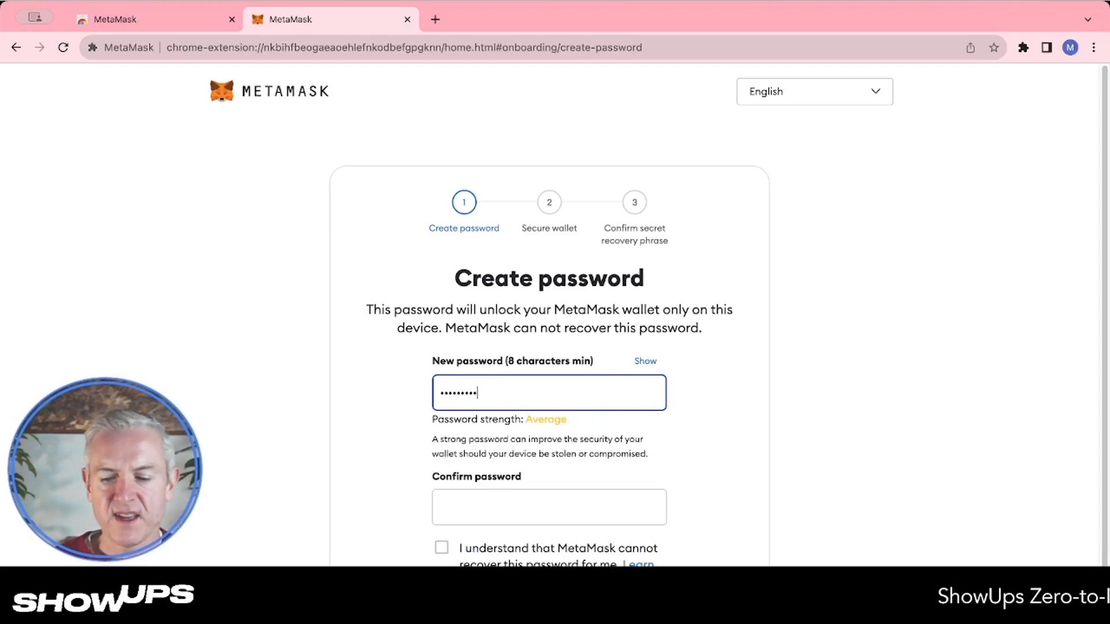
pyautogui.write('••')
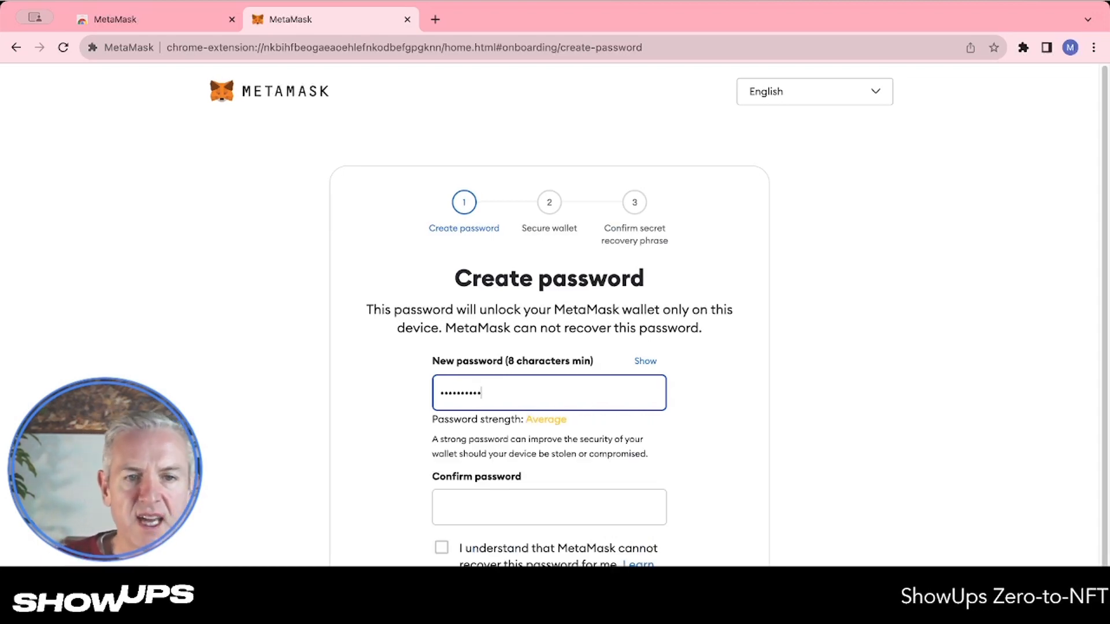
pyautogui.press('Tab')
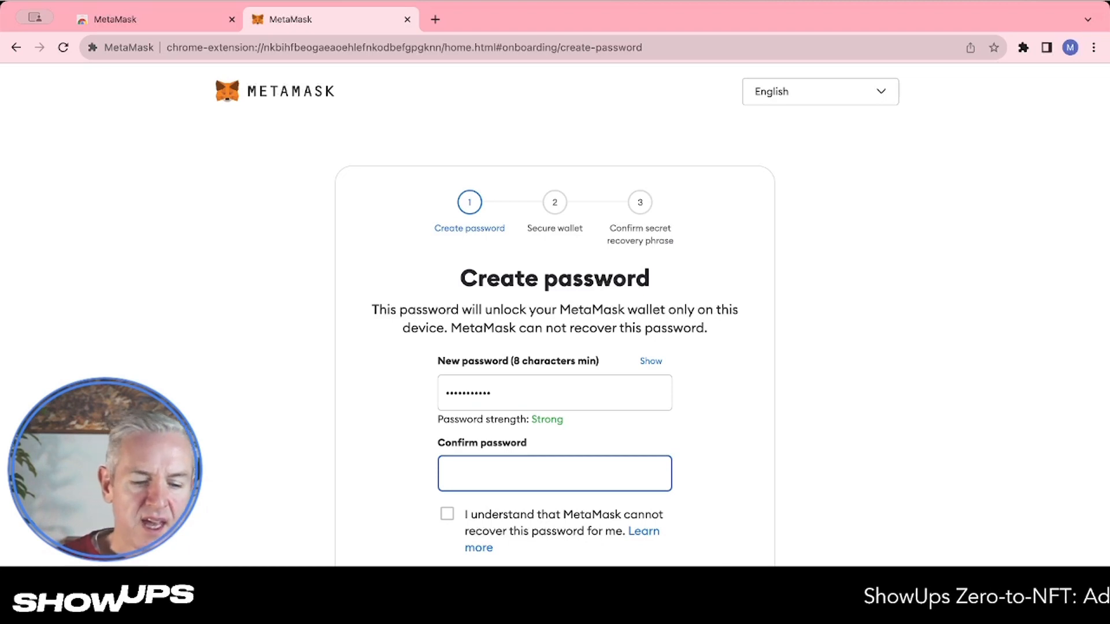
# Confirm the wallet password, acknowledge it cannot be recovered, and create the password
pyautogui.write('•••••••••')
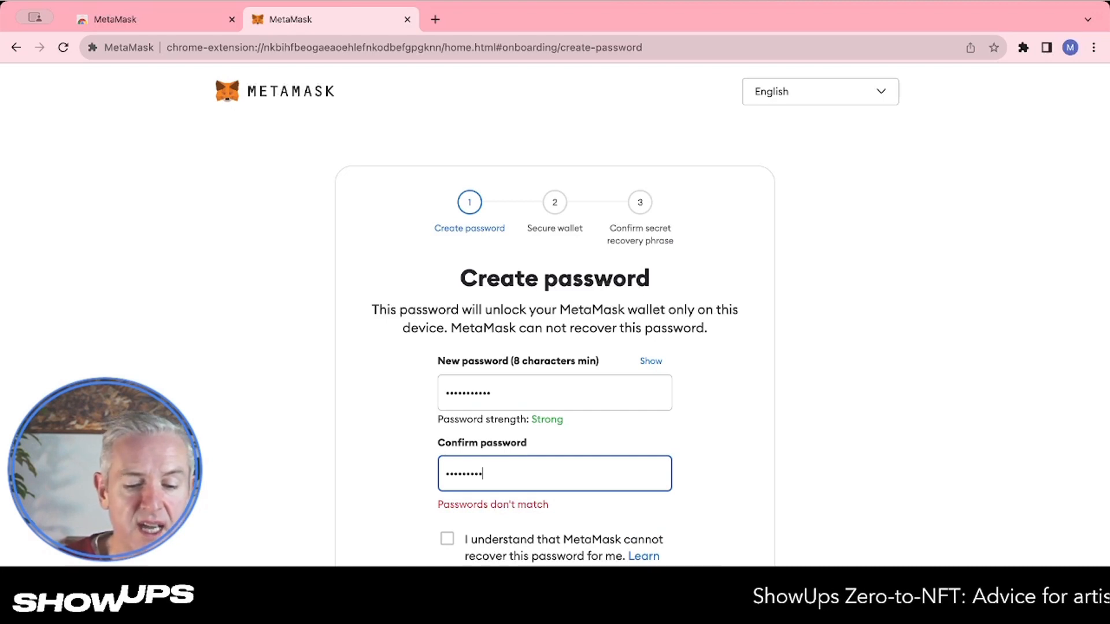
pyautogui.write('••')
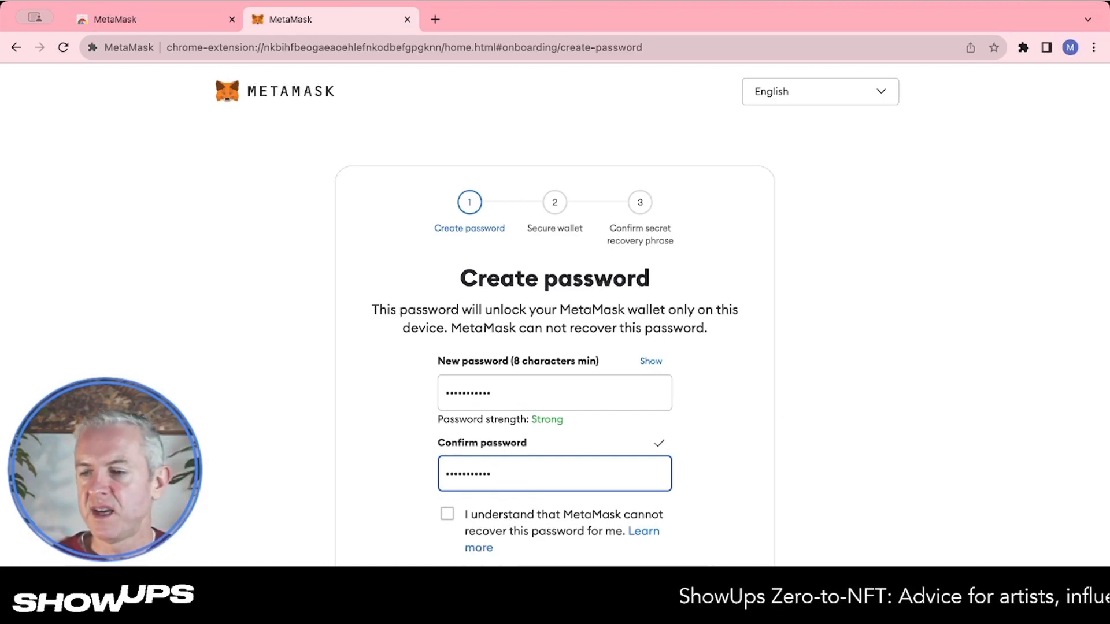
pyautogui.click(567, 514)
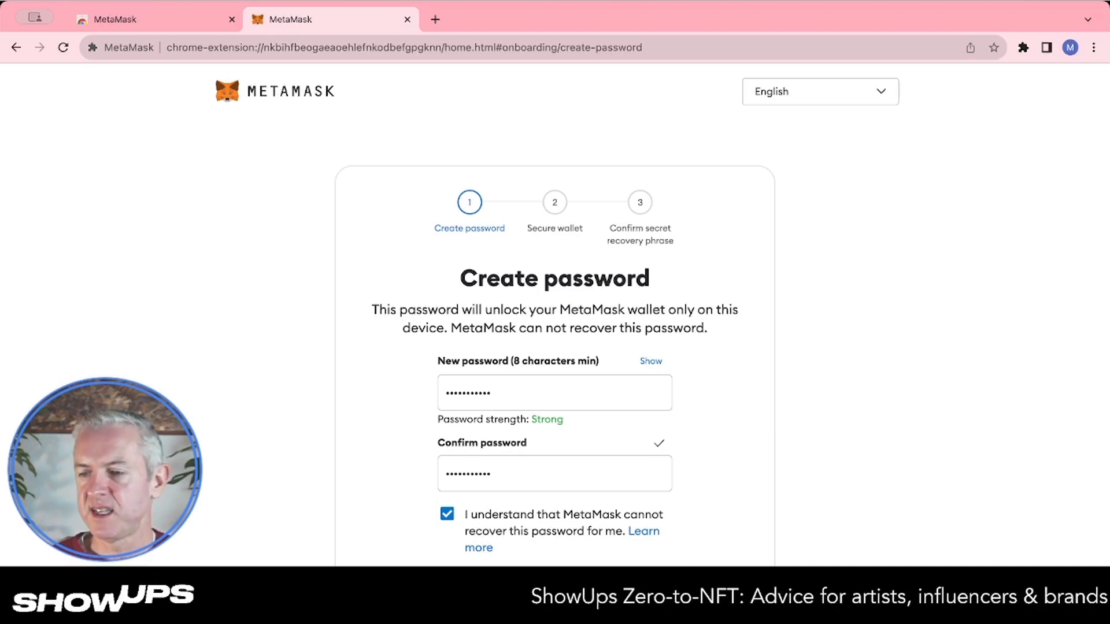
pyautogui.click(555, 593)
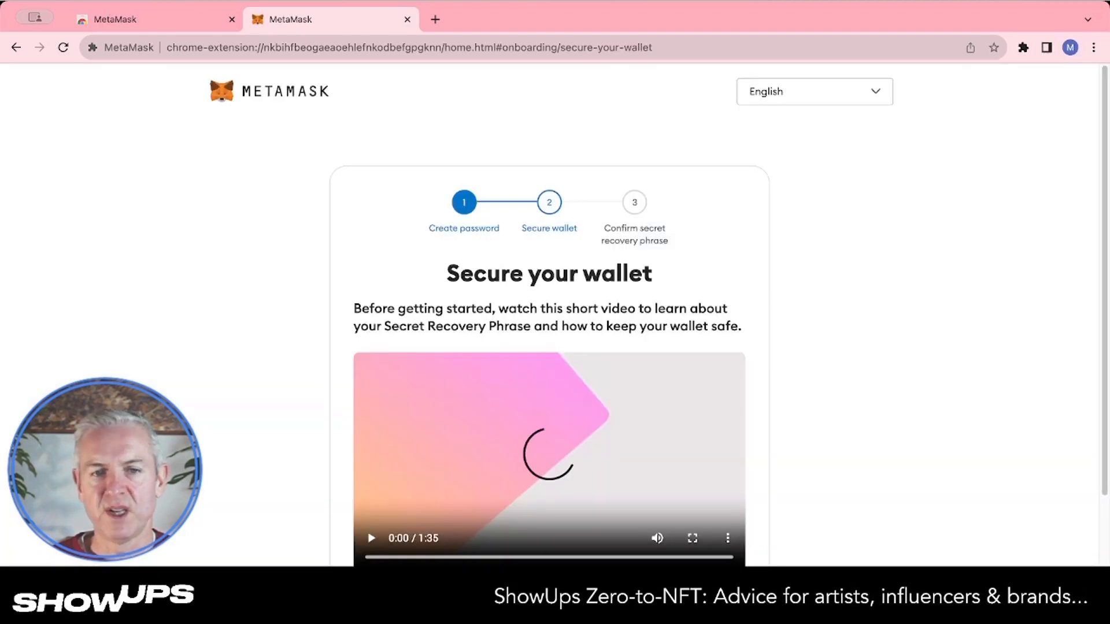
# Read the Secure your wallet page and choose to secure the wallet
pyautogui.scroll(-3, 645, 353)
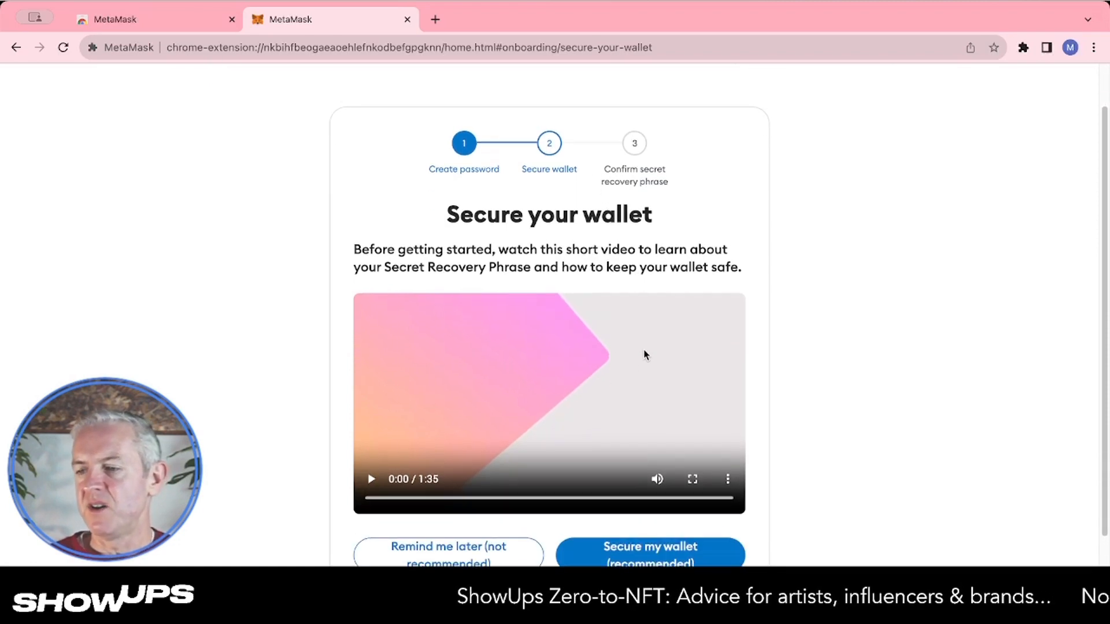
pyautogui.scroll(-1, 644, 353)
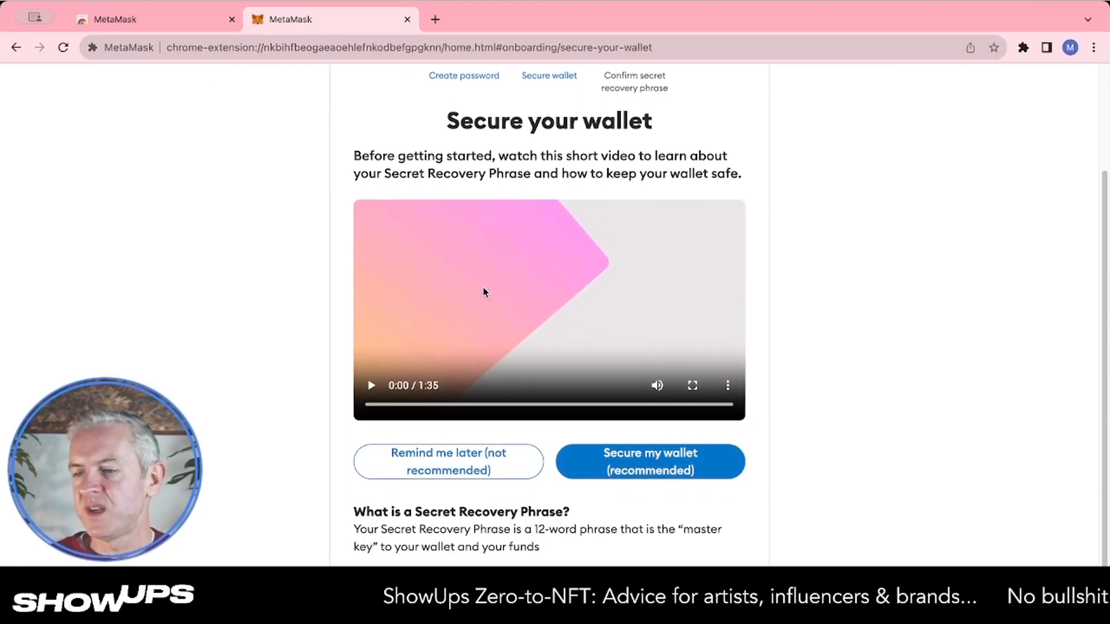
pyautogui.scroll(-2, 483, 293)
pyautogui.scroll(-1, 483, 293)
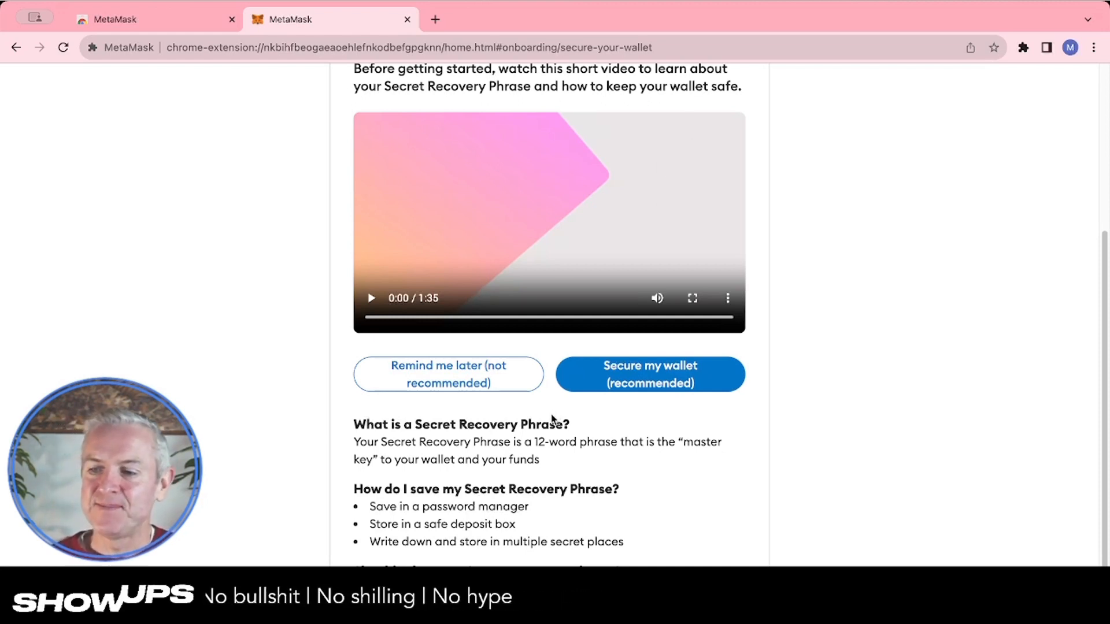
pyautogui.scroll(-1, 512, 521)
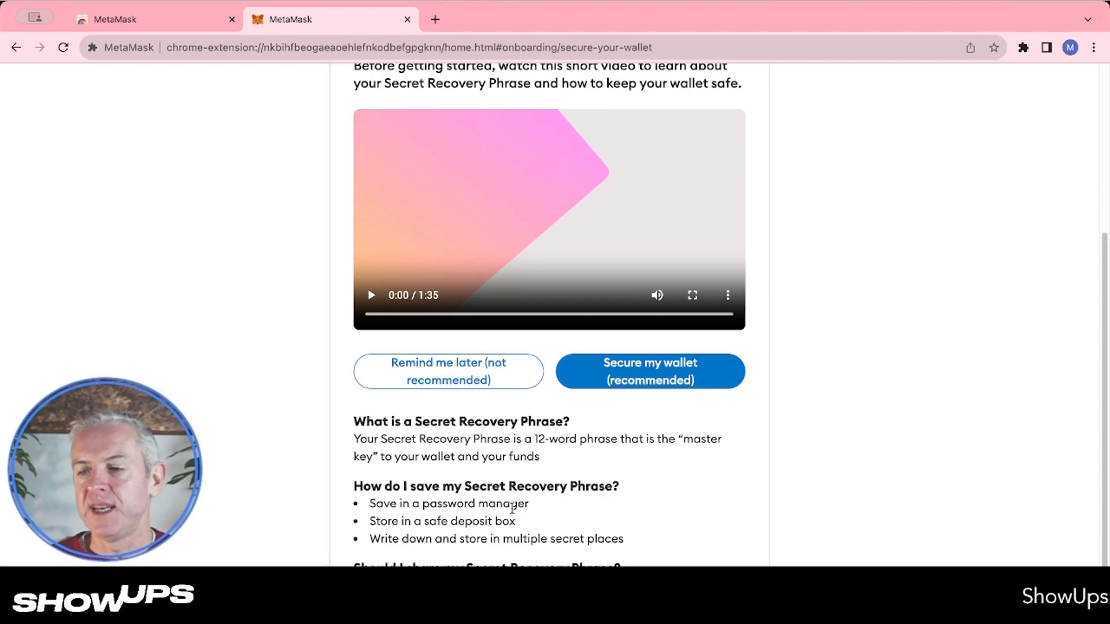
pyautogui.scroll(-2, 511, 509)
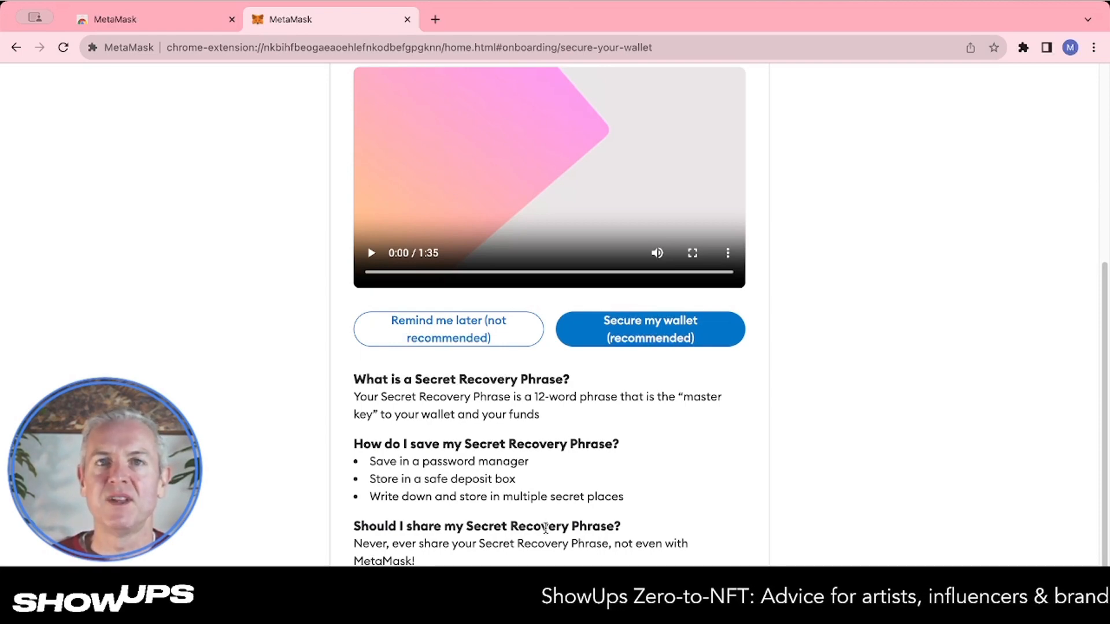
pyautogui.click(685, 340)
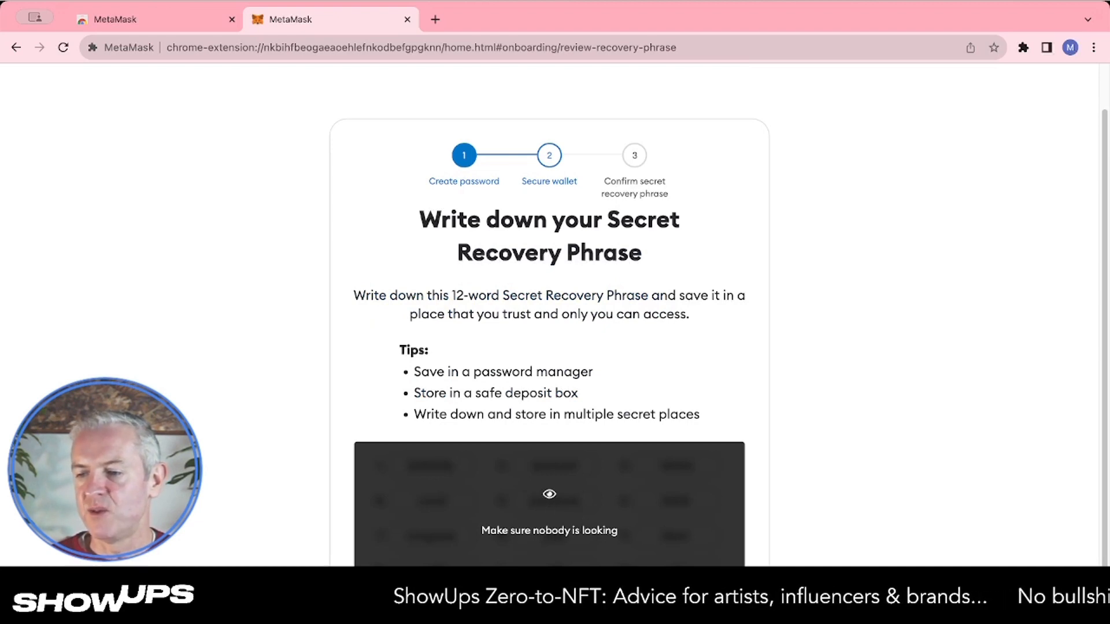
# Reveal the 12-word Secret Recovery Phrase and review the storage tips above it
pyautogui.click(412, 498)
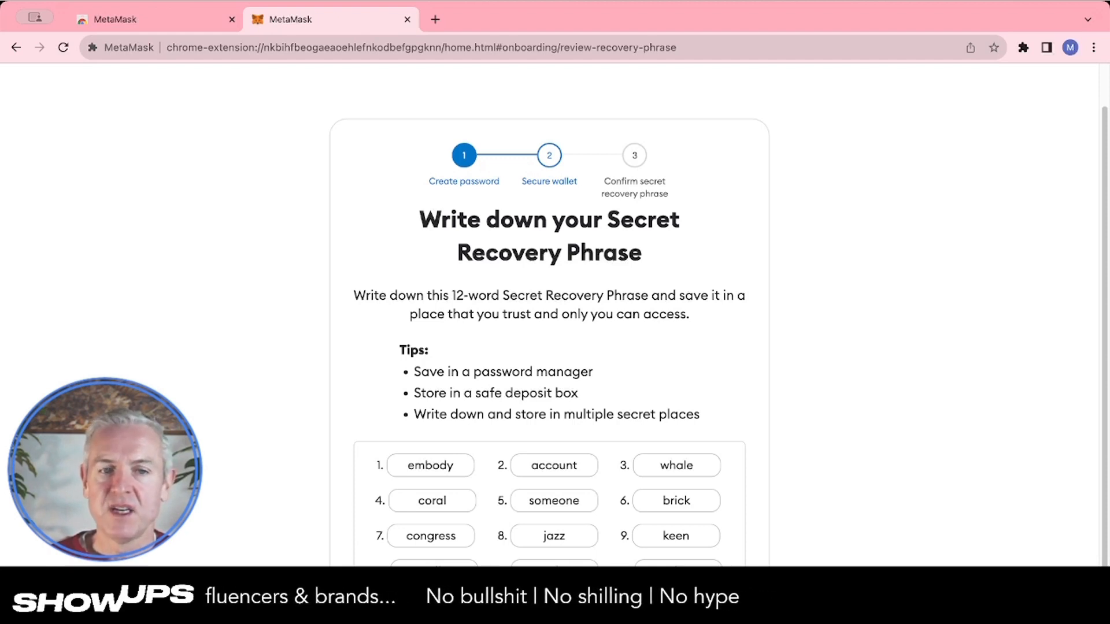
pyautogui.scroll(-2, 712, 546)
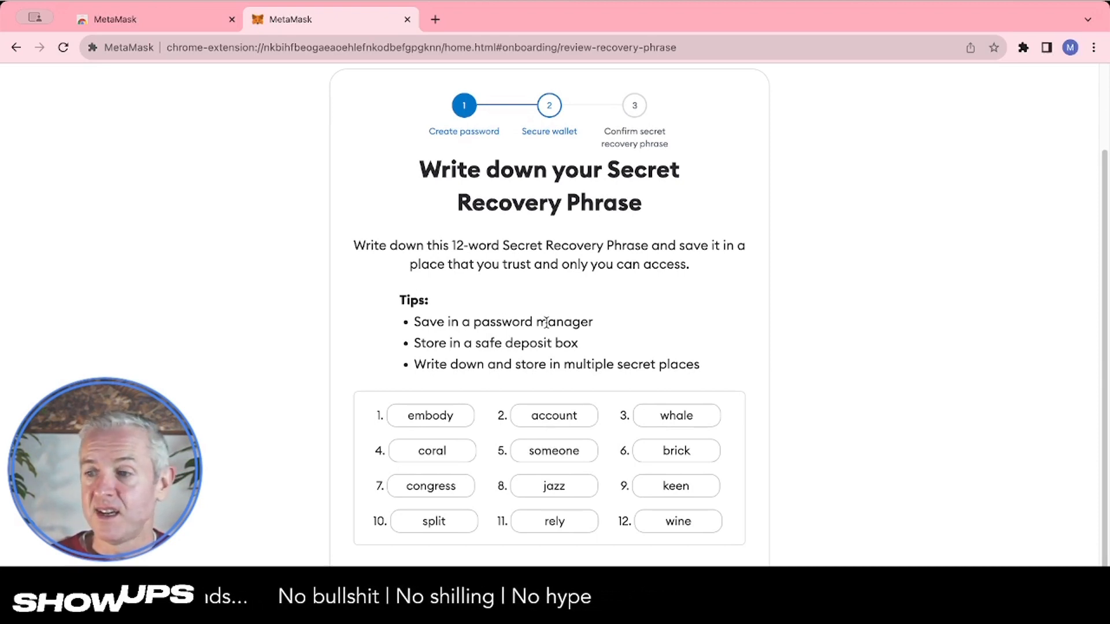
pyautogui.moveTo(480, 343); pyautogui.dragTo(538, 342)
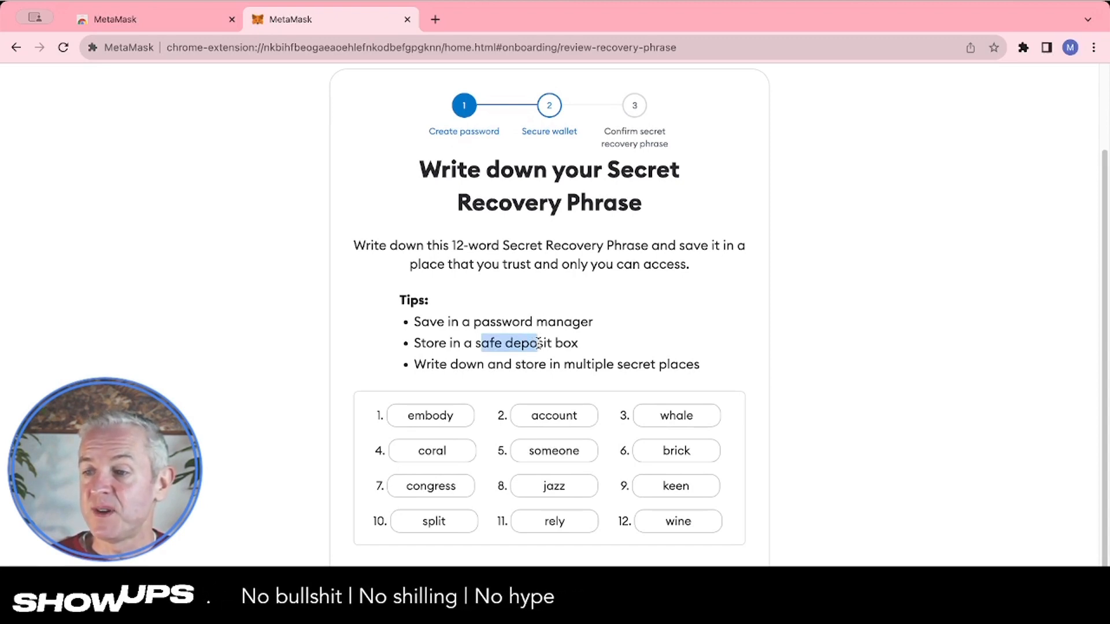
pyautogui.moveTo(450, 364); pyautogui.dragTo(650, 370)
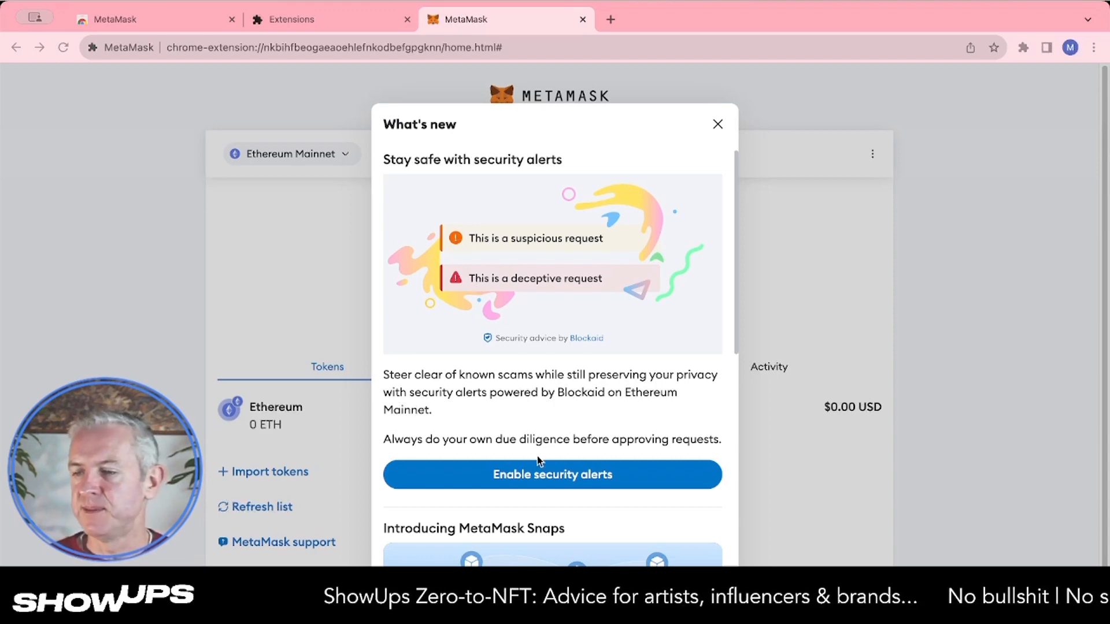
# Open the security alerts settings from the What's new dialog, then close settings and dismiss the dialog
pyautogui.click(536, 480)
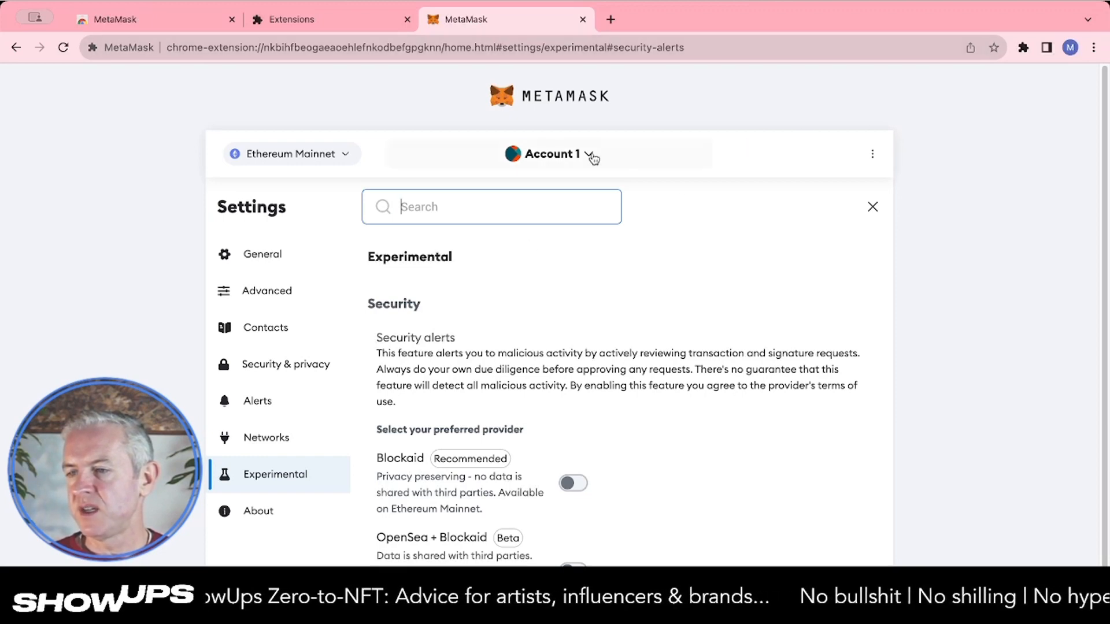
pyautogui.click(870, 207)
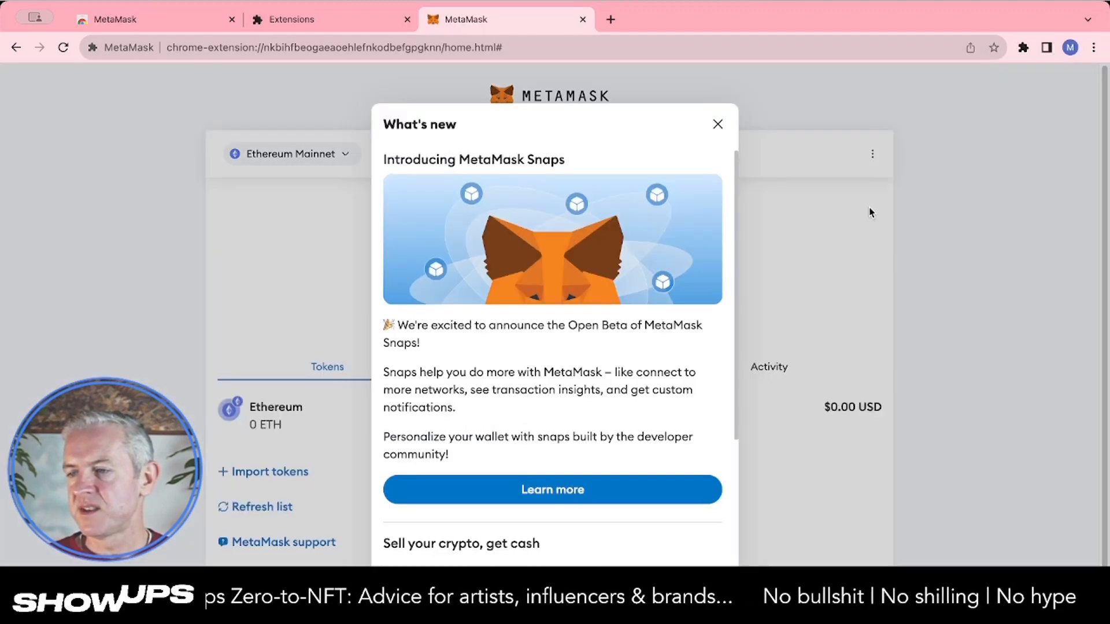
pyautogui.click(718, 124)
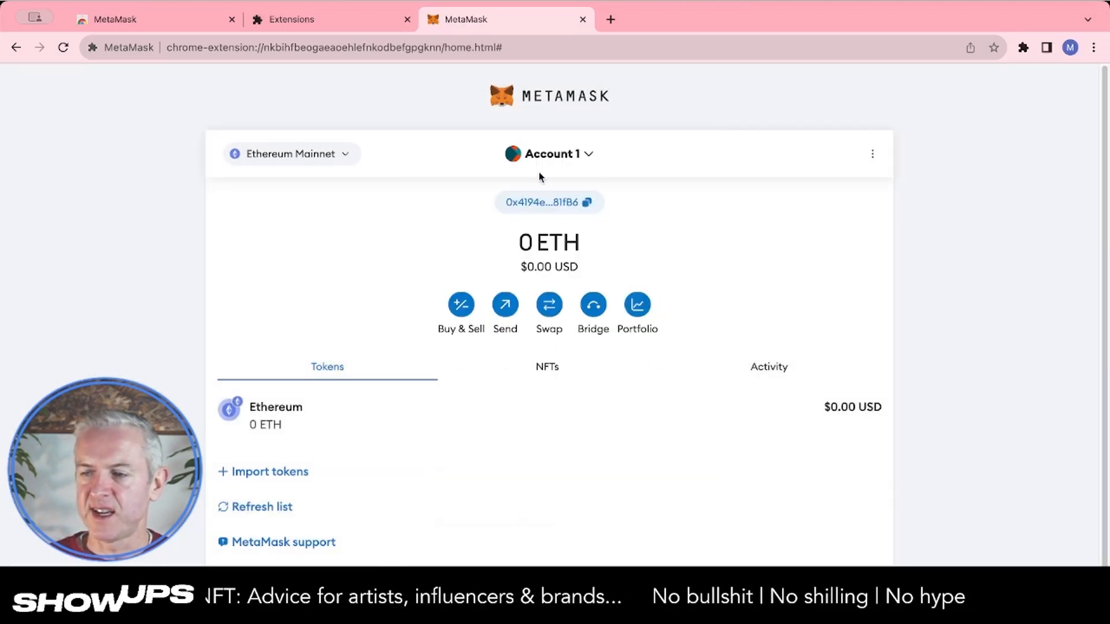
# Add a new account to the wallet named Account 2
pyautogui.click(585, 155)
pyautogui.click(550, 223)
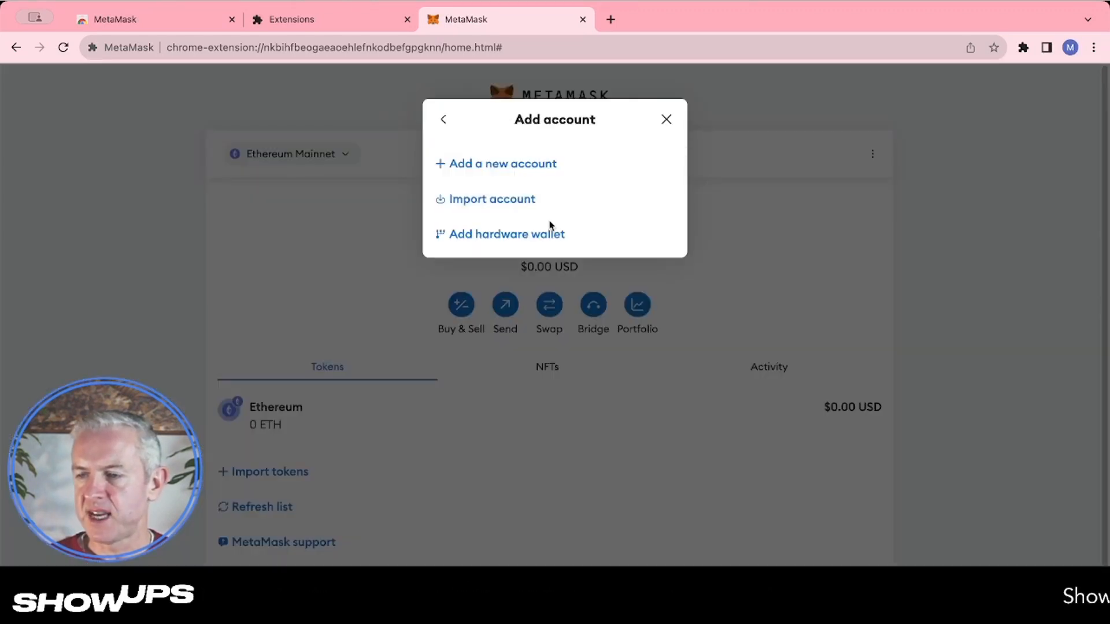
pyautogui.click(529, 164)
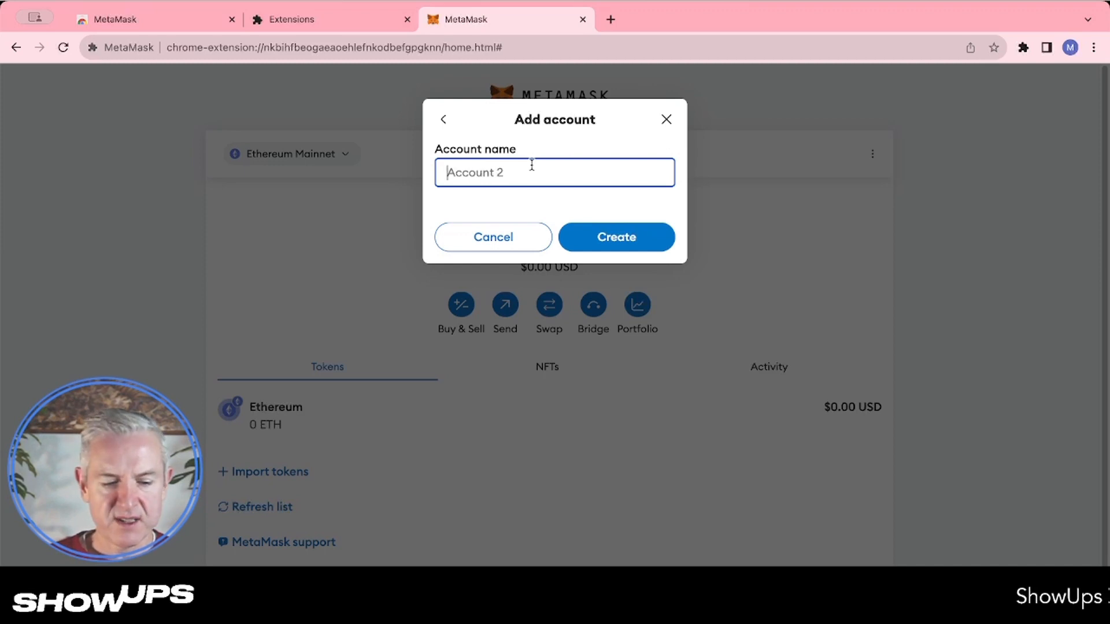
pyautogui.write('Account ')
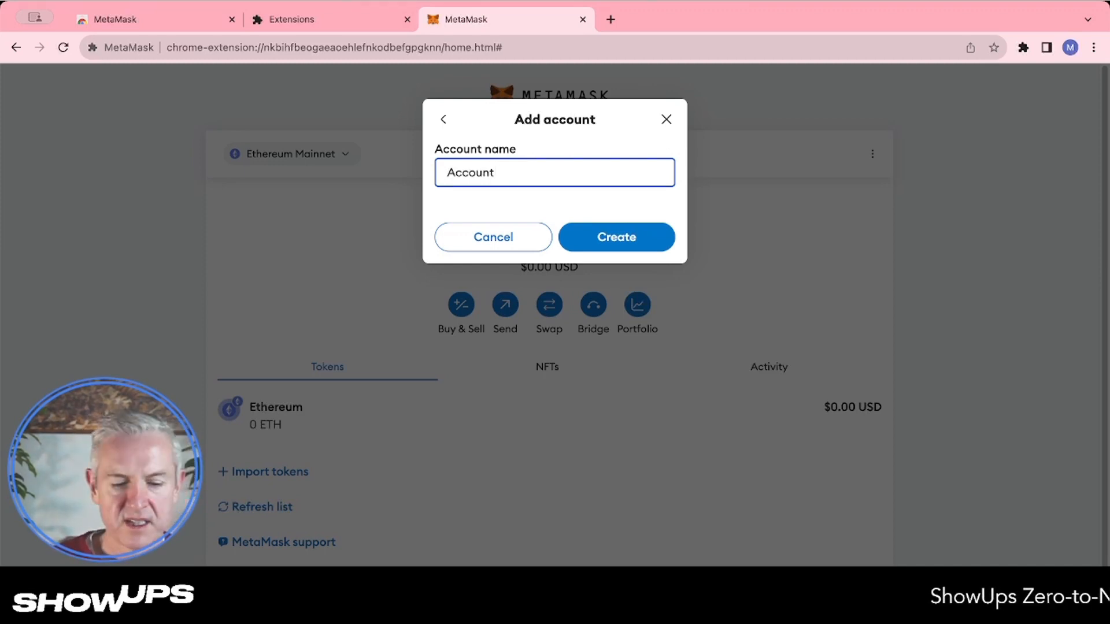
pyautogui.write('2')
pyautogui.click(597, 235)
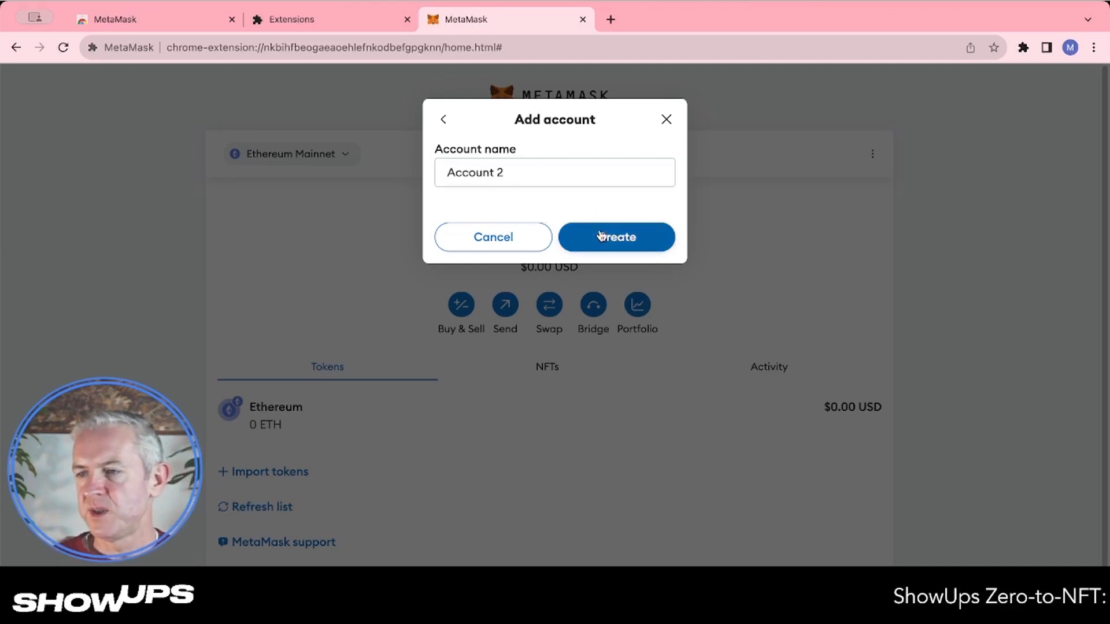
# Open the account list, close it, and switch back to Account 1
pyautogui.click(590, 154)
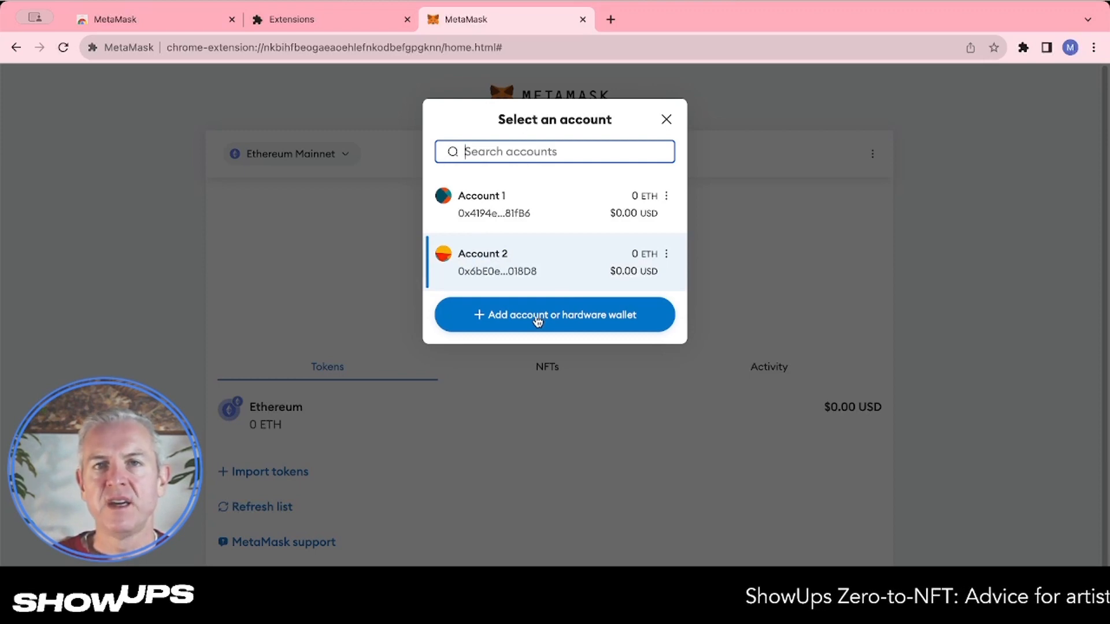
pyautogui.click(519, 398)
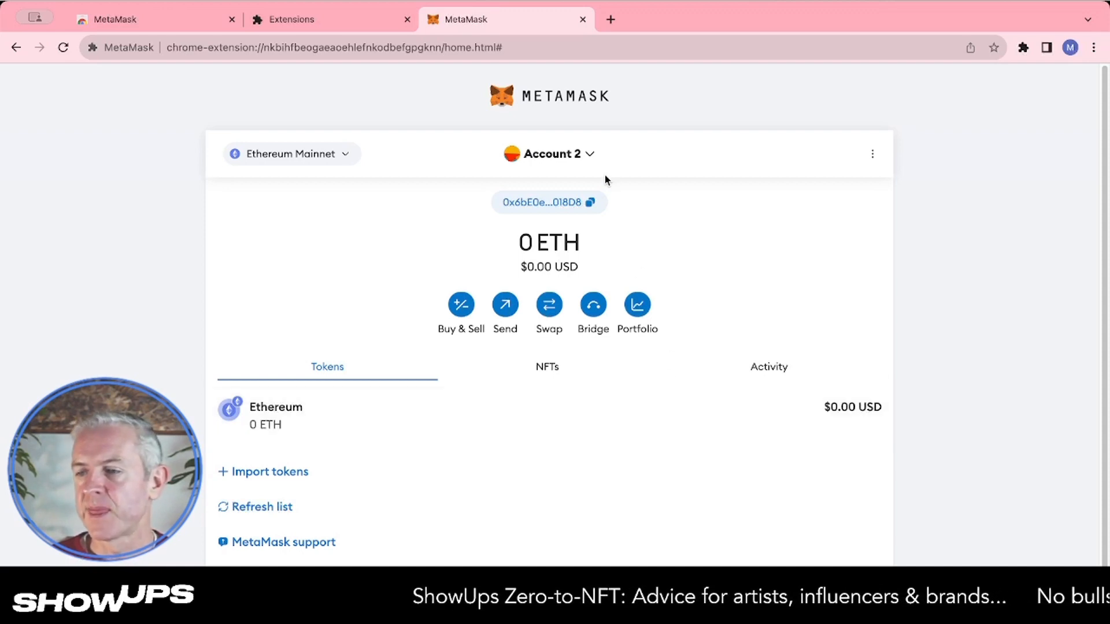
pyautogui.click(589, 155)
pyautogui.click(539, 212)
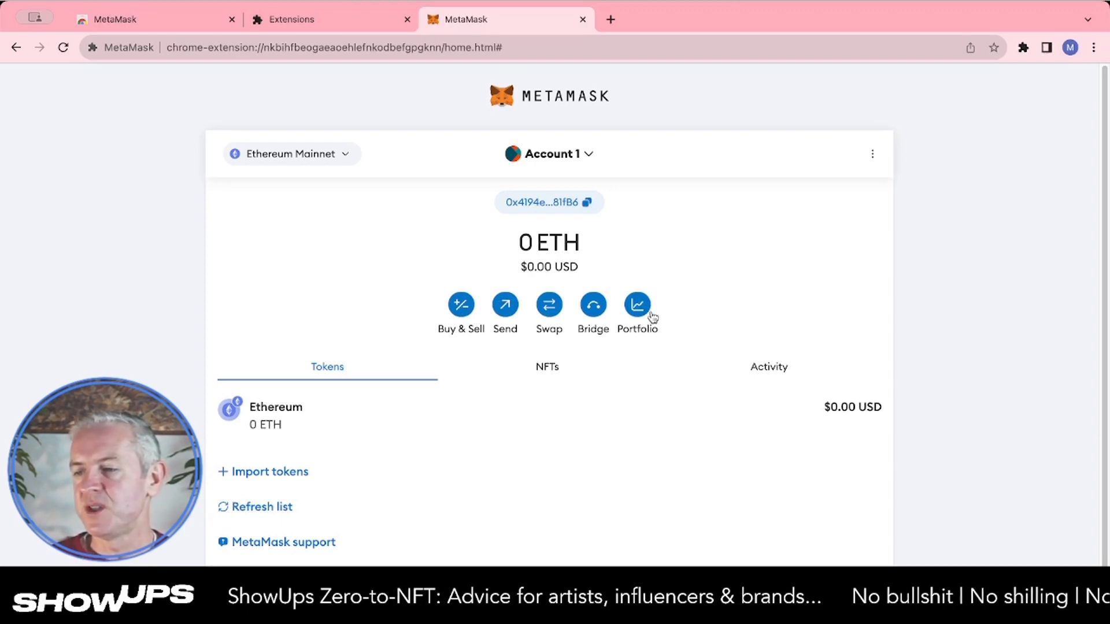
# Open Buy & Sell in the MetaMask Portfolio, continue past the intro, and choose France as the region
pyautogui.click(459, 309)
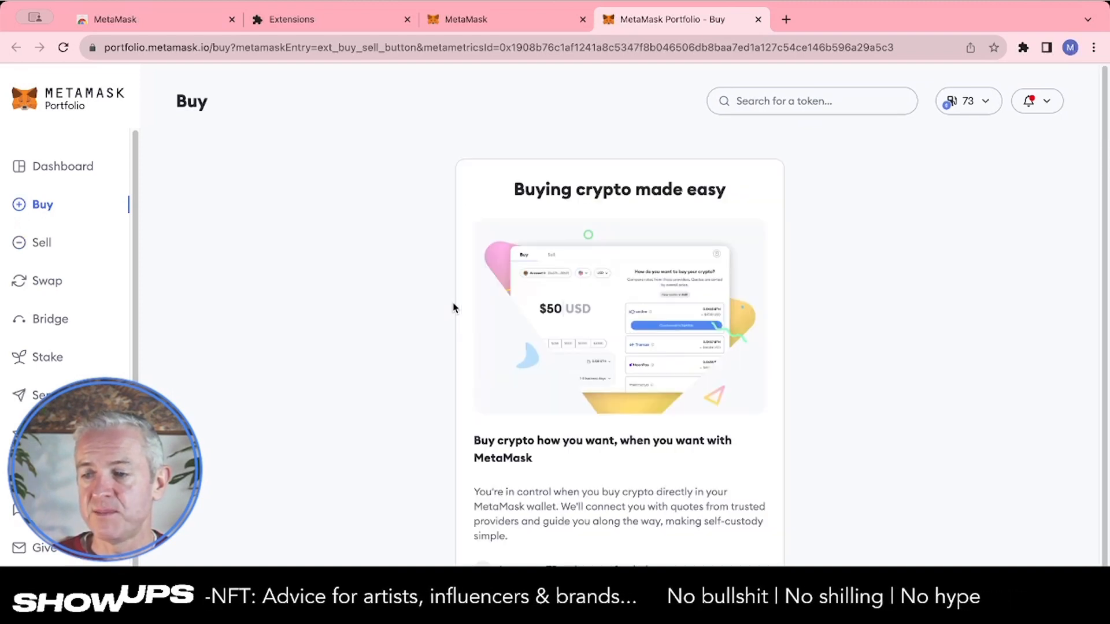
pyautogui.scroll(-2, 497, 387)
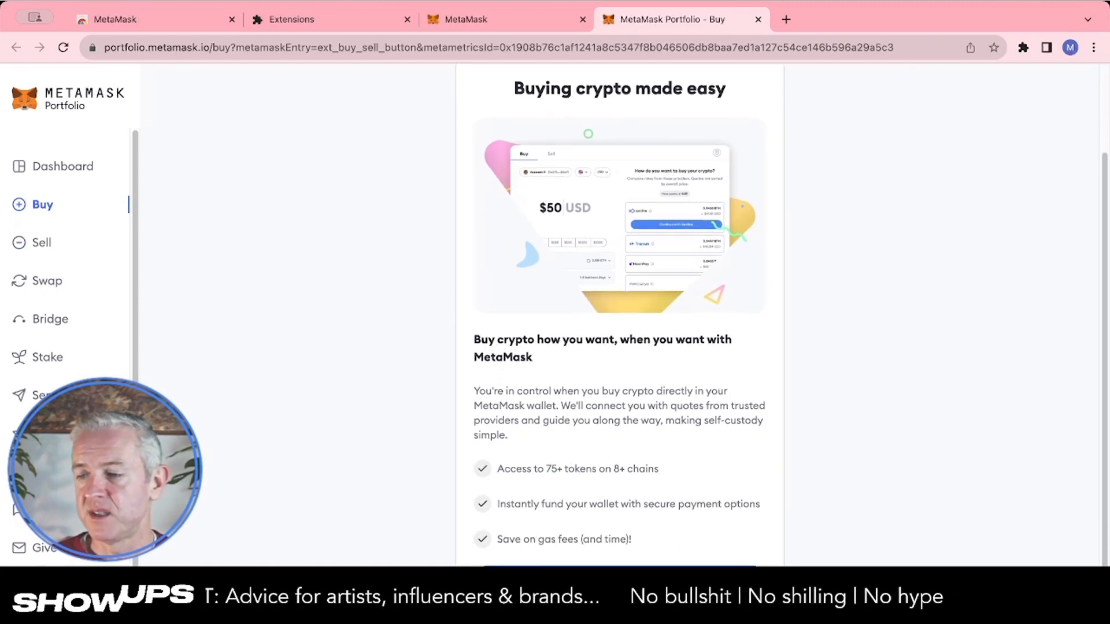
pyautogui.click(604, 580)
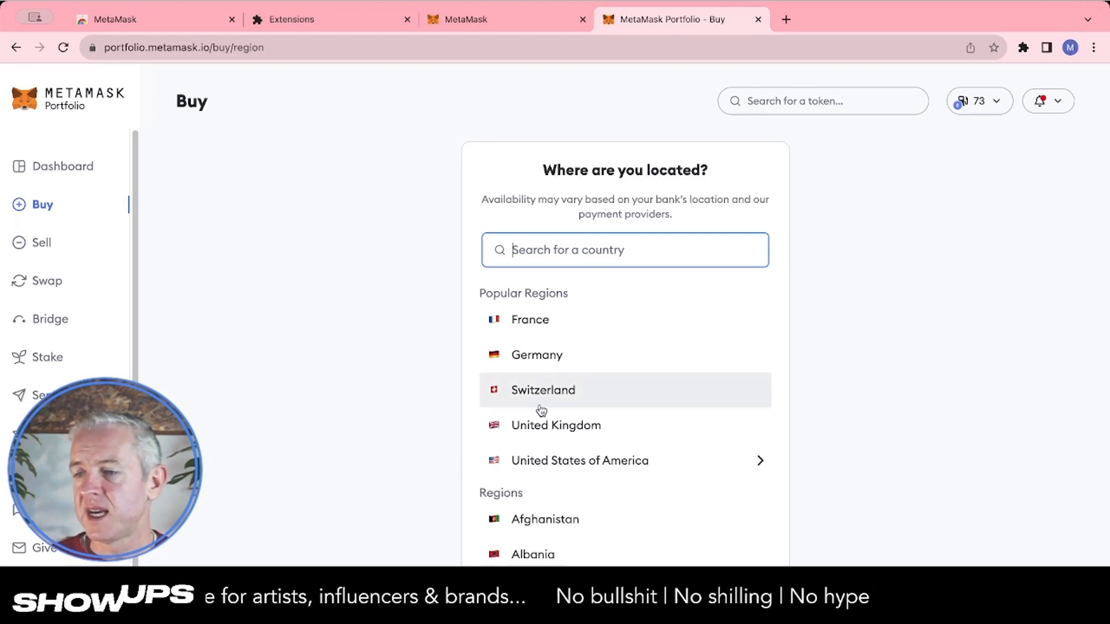
pyautogui.click(515, 318)
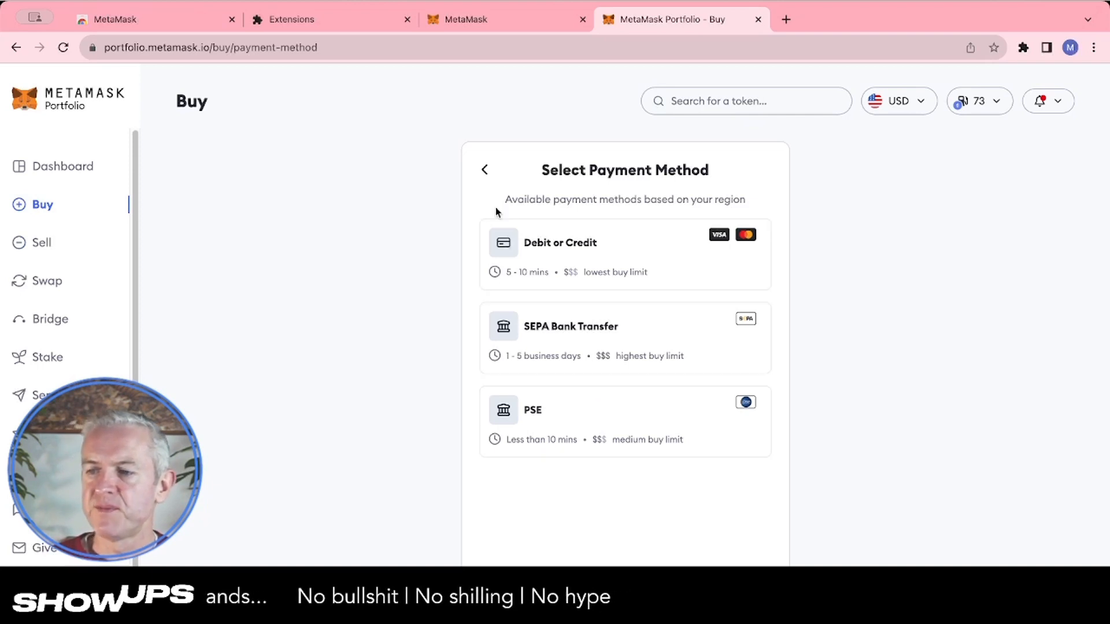
# Reselect France as the region and continue with Debit or Credit as the payment method
pyautogui.click(484, 171)
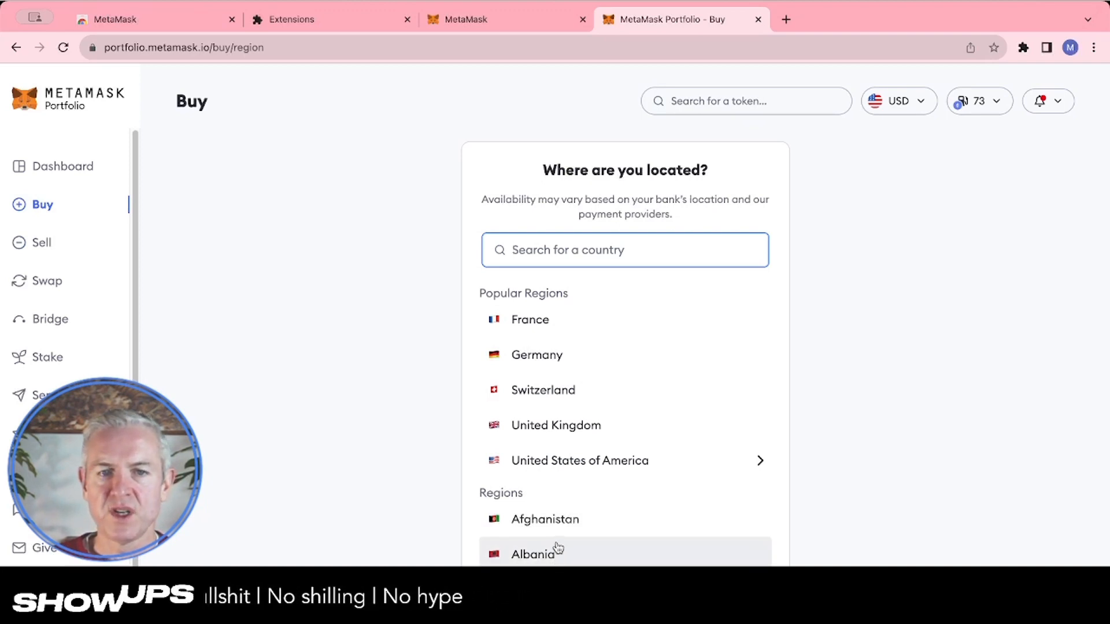
pyautogui.click(549, 322)
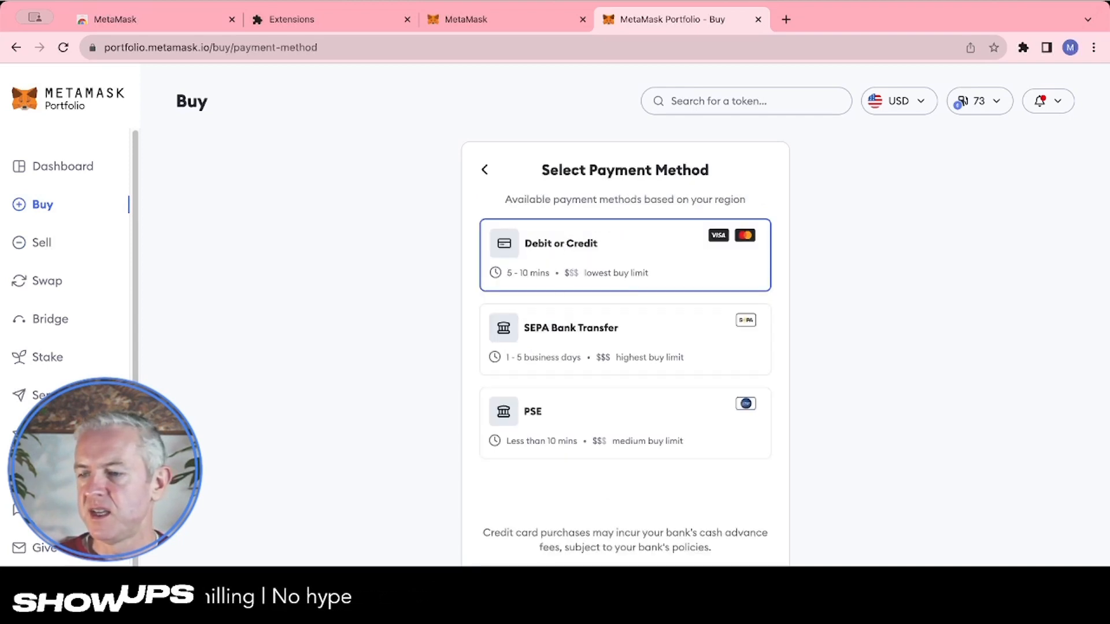
pyautogui.click(625, 586)
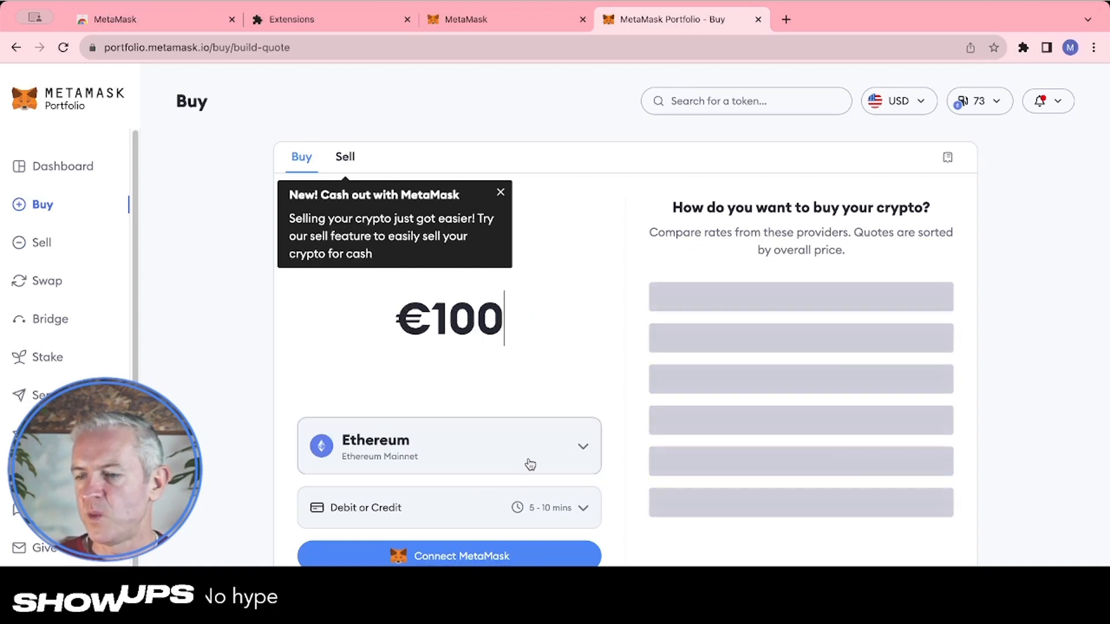
# Open the token selector and browse the list of available tokens
pyautogui.click(575, 446)
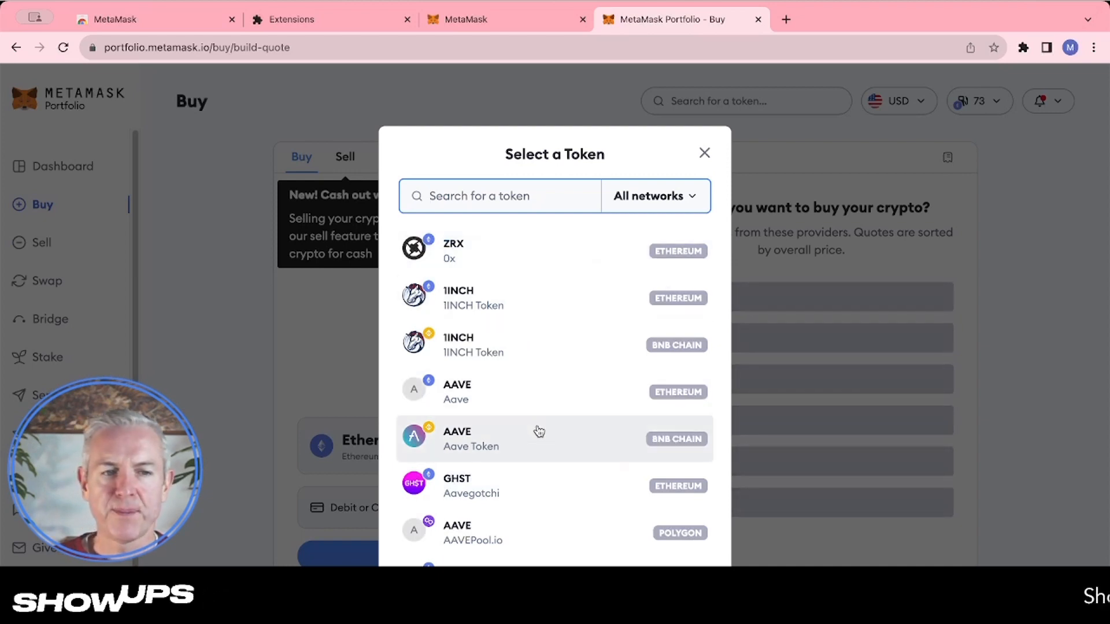
pyautogui.scroll(-4, 538, 433)
pyautogui.scroll(-20, 538, 436)
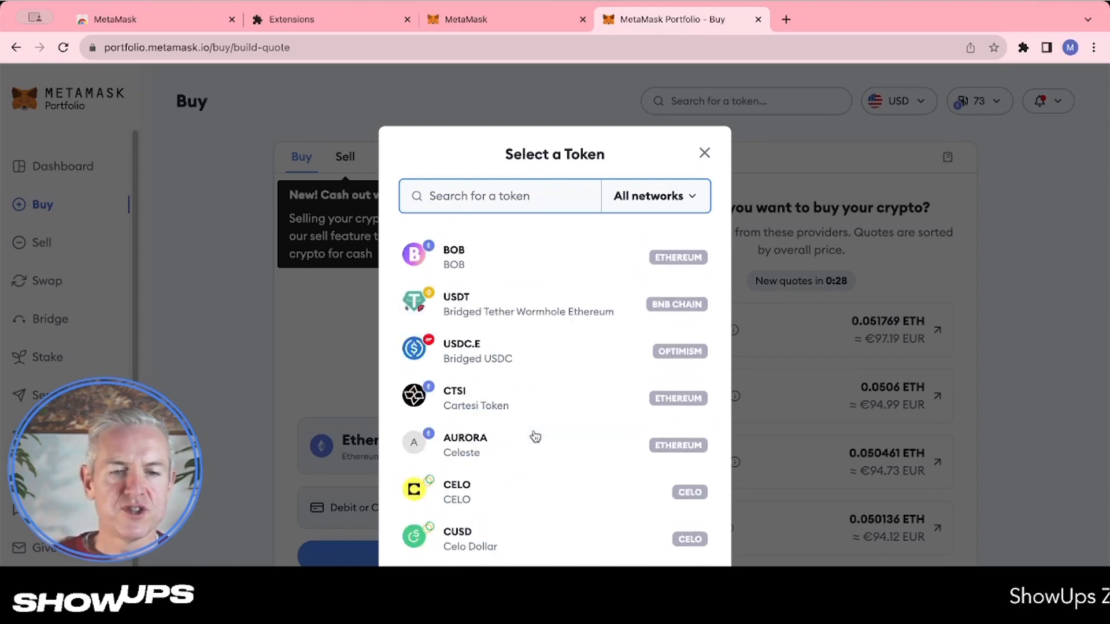
pyautogui.scroll(-12, 535, 437)
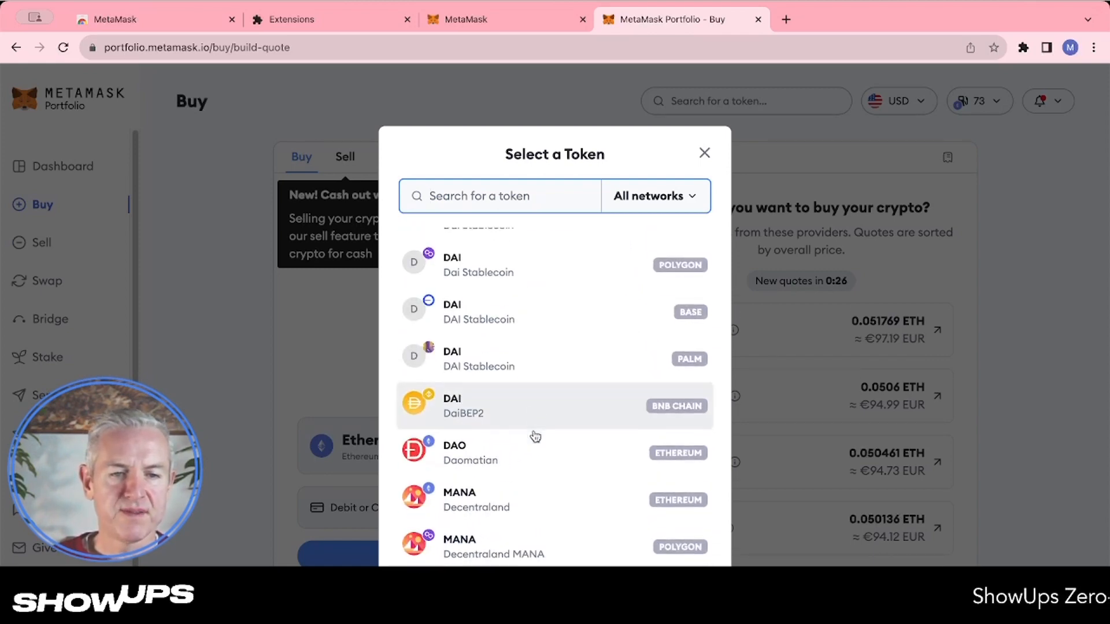
pyautogui.scroll(1, 524, 376)
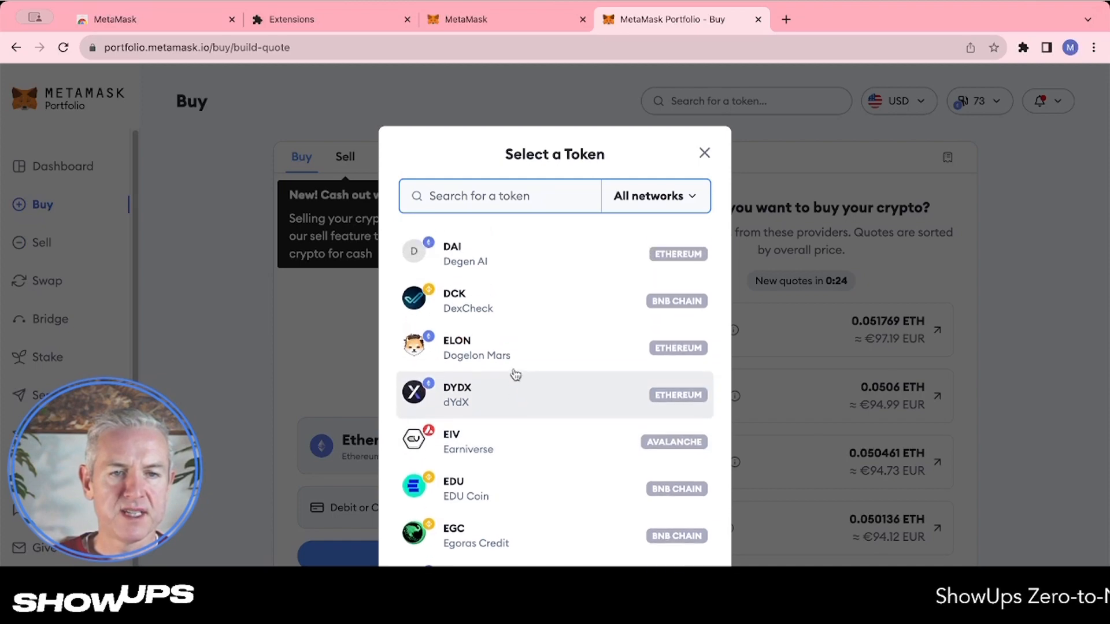
pyautogui.scroll(-6, 511, 379)
pyautogui.scroll(-15, 508, 385)
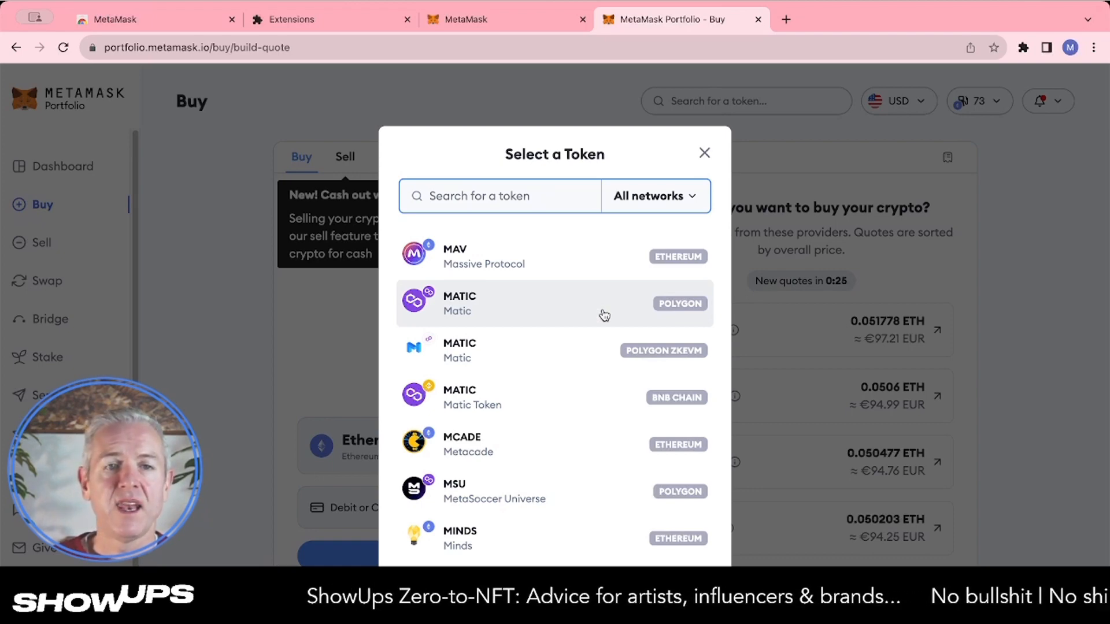
pyautogui.scroll(20, 602, 317)
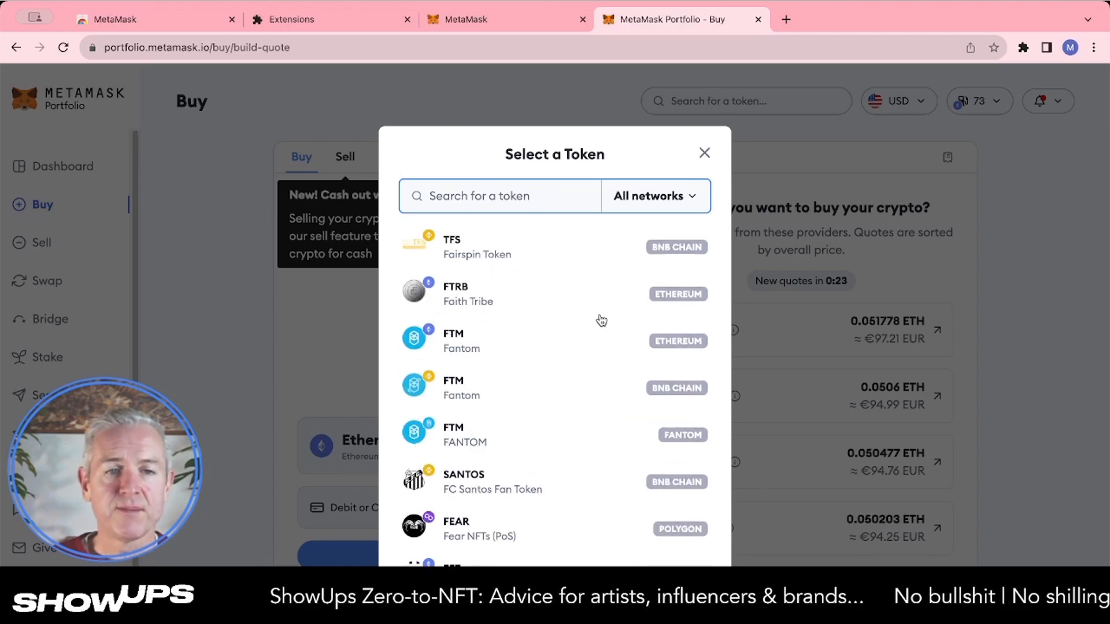
pyautogui.scroll(5, 601, 320)
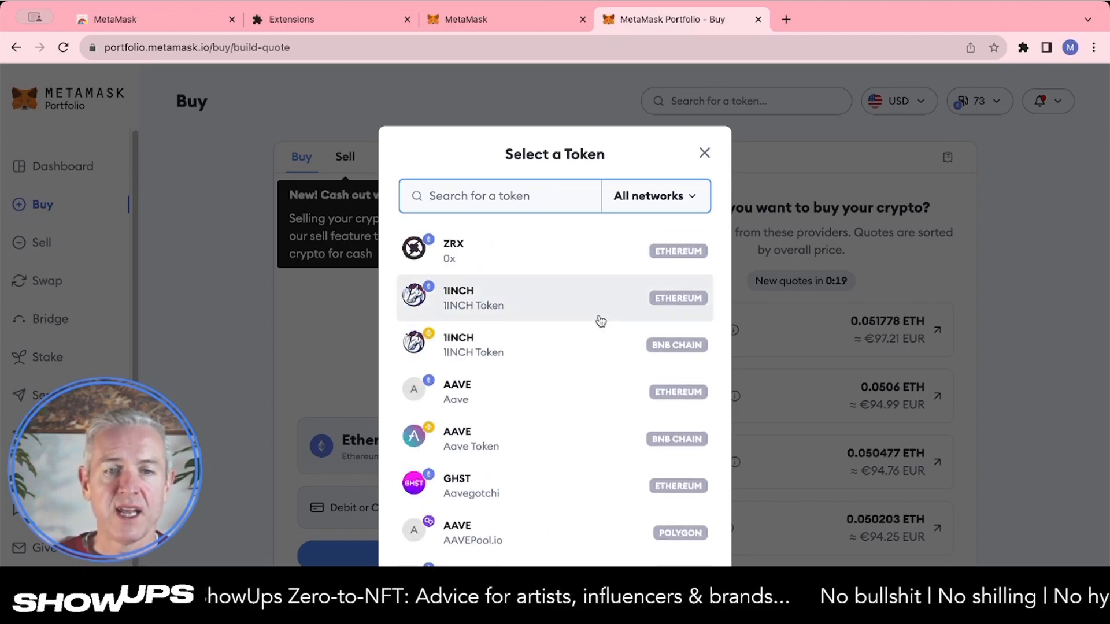
# Filter the token list to the Polygon network
pyautogui.click(679, 194)
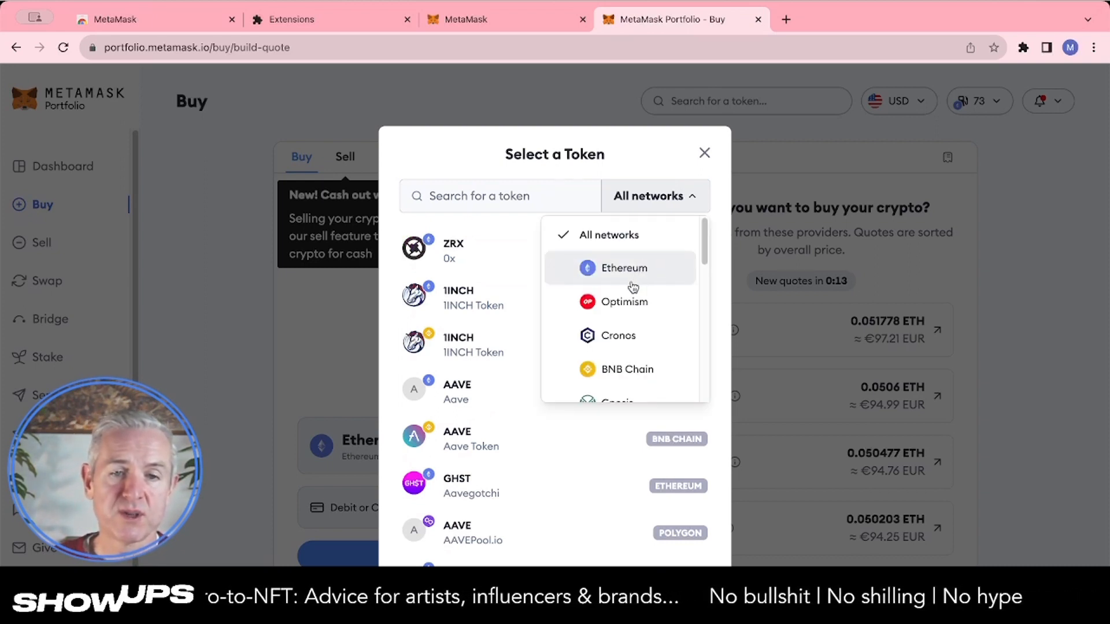
pyautogui.scroll(-3, 630, 322)
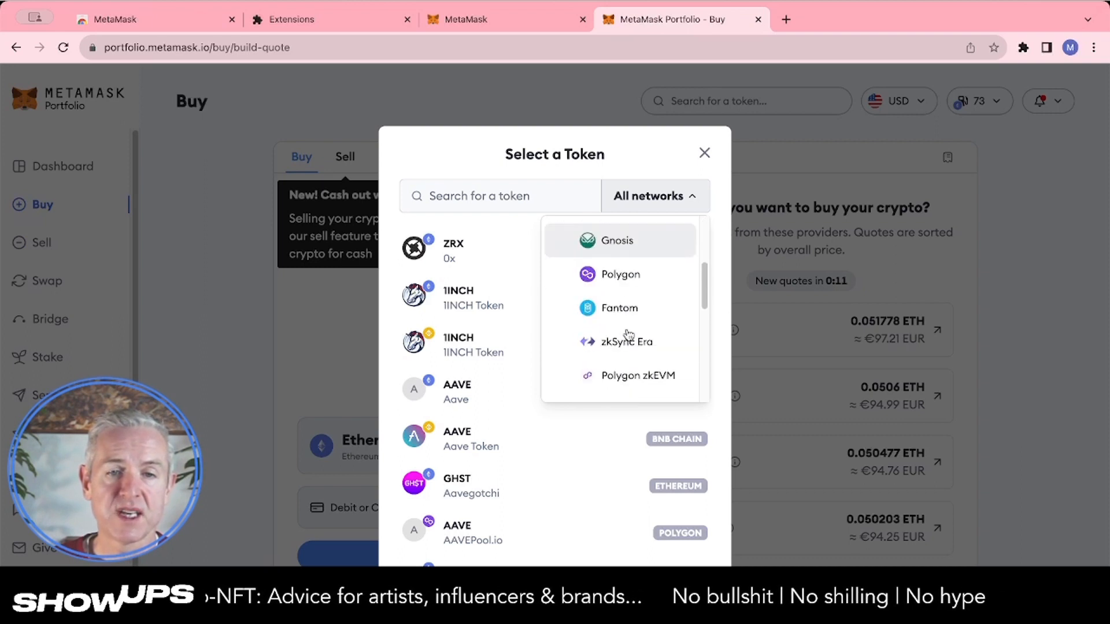
pyautogui.scroll(-1, 628, 334)
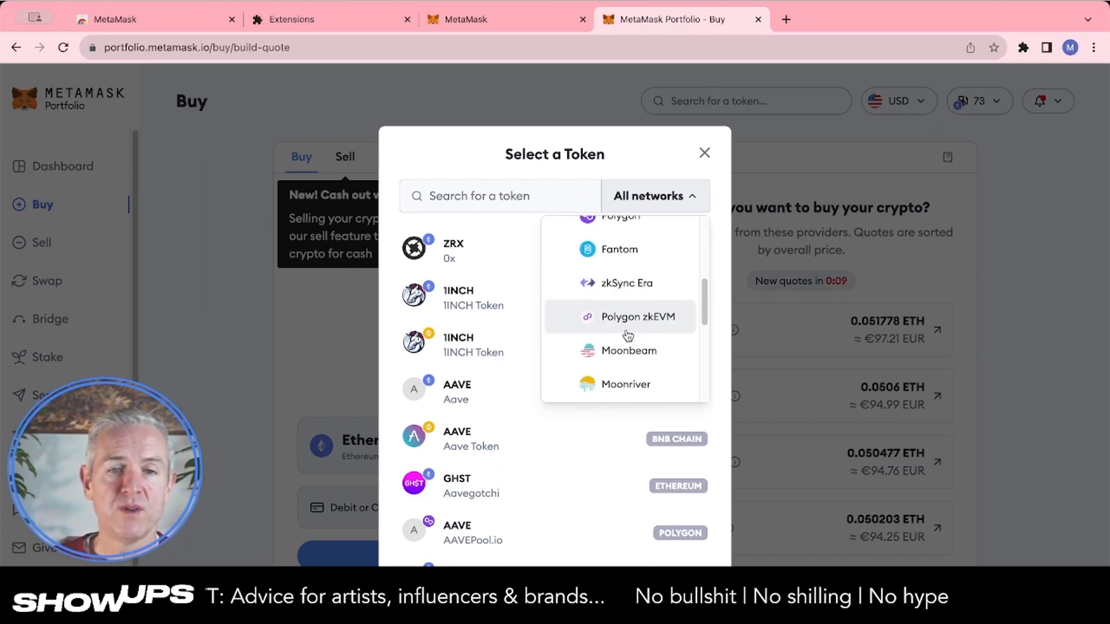
pyautogui.scroll(-3, 628, 335)
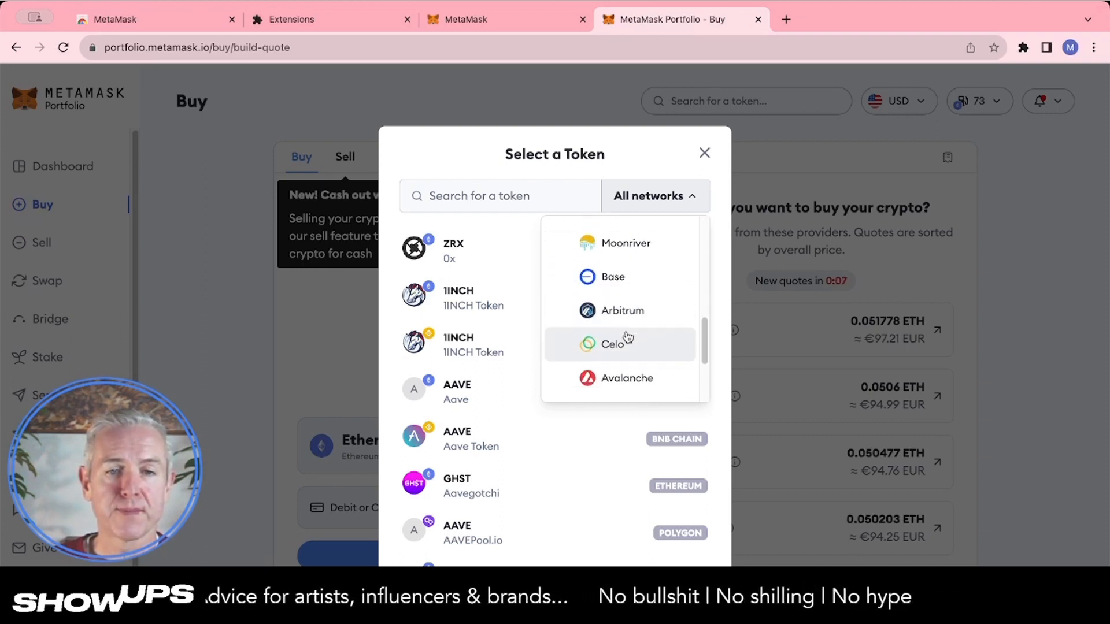
pyautogui.scroll(7, 628, 338)
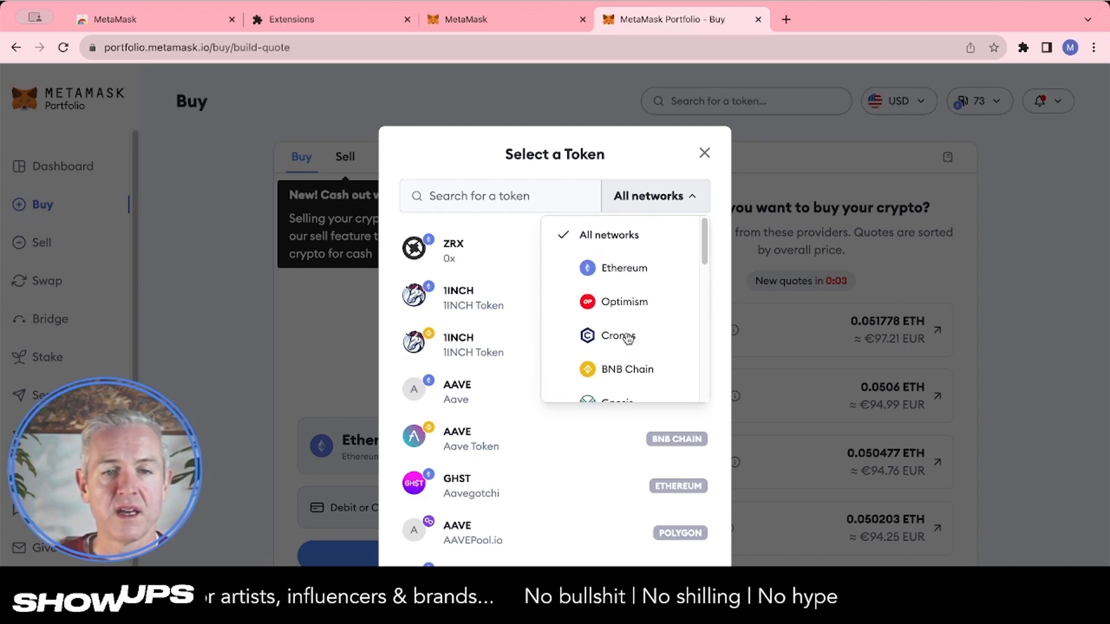
pyautogui.scroll(-2, 628, 338)
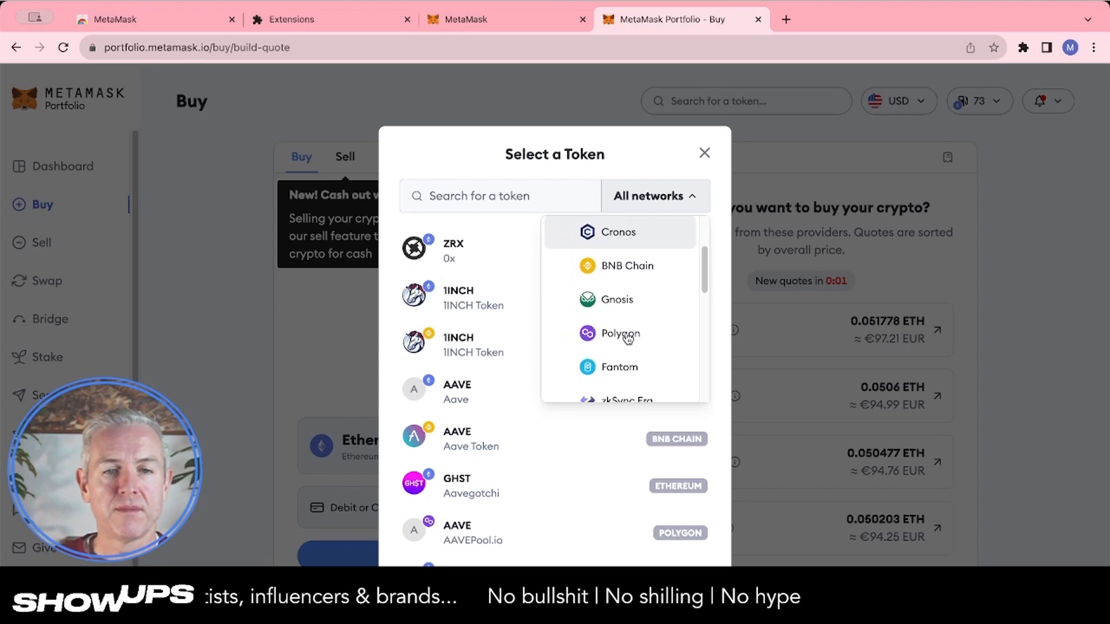
pyautogui.click(627, 312)
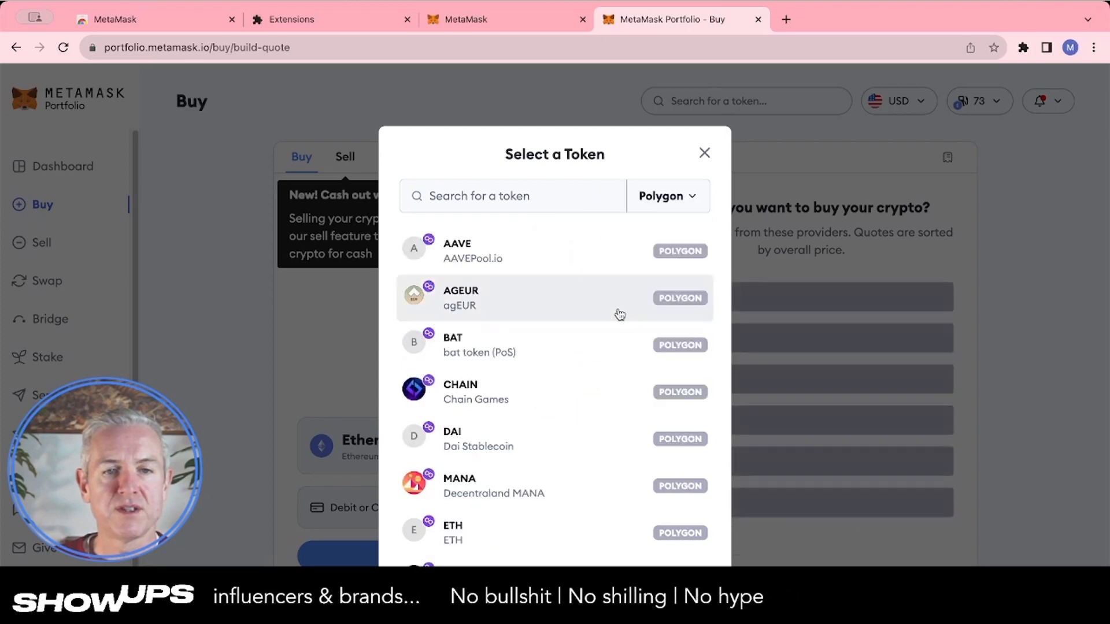
# Select MATIC on Polygon as the token to buy
pyautogui.scroll(-10, 551, 376)
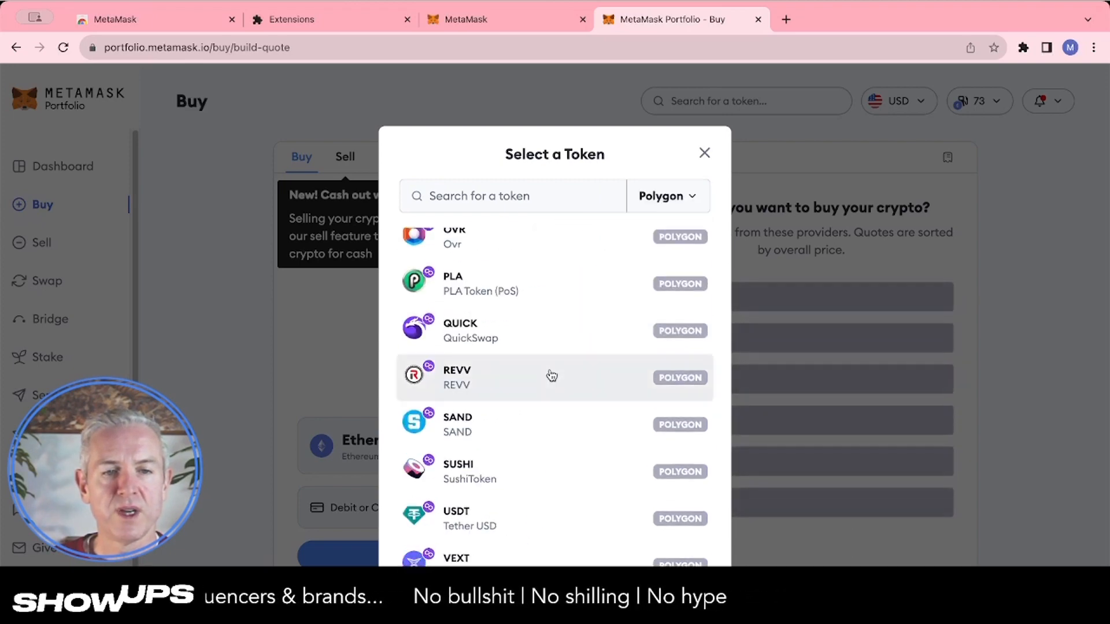
pyautogui.scroll(-4, 551, 376)
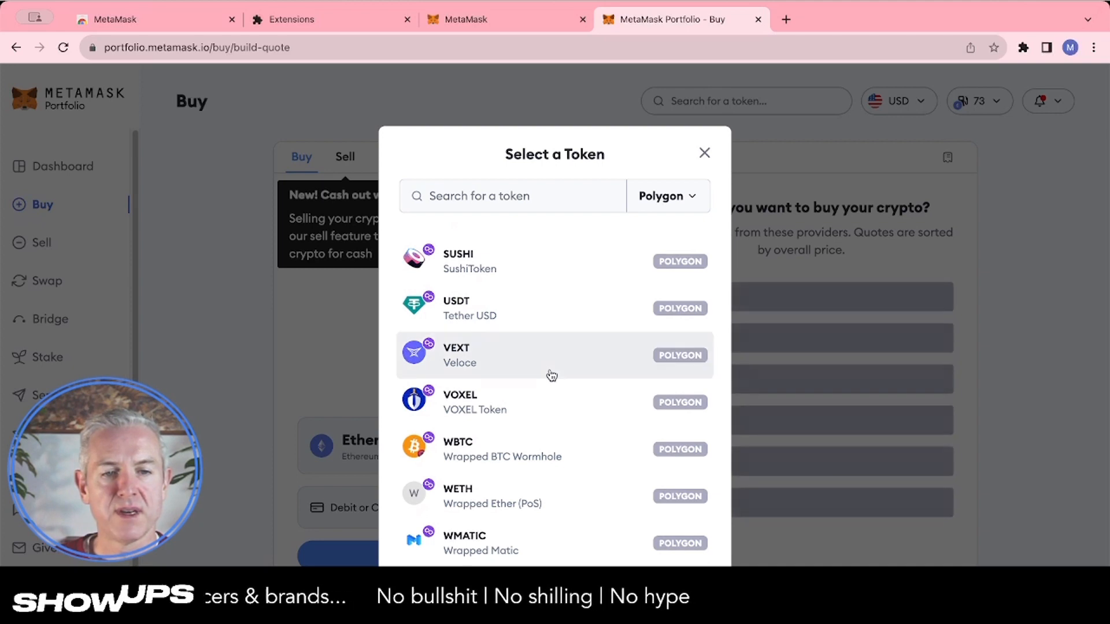
pyautogui.scroll(1, 530, 464)
pyautogui.scroll(4, 529, 464)
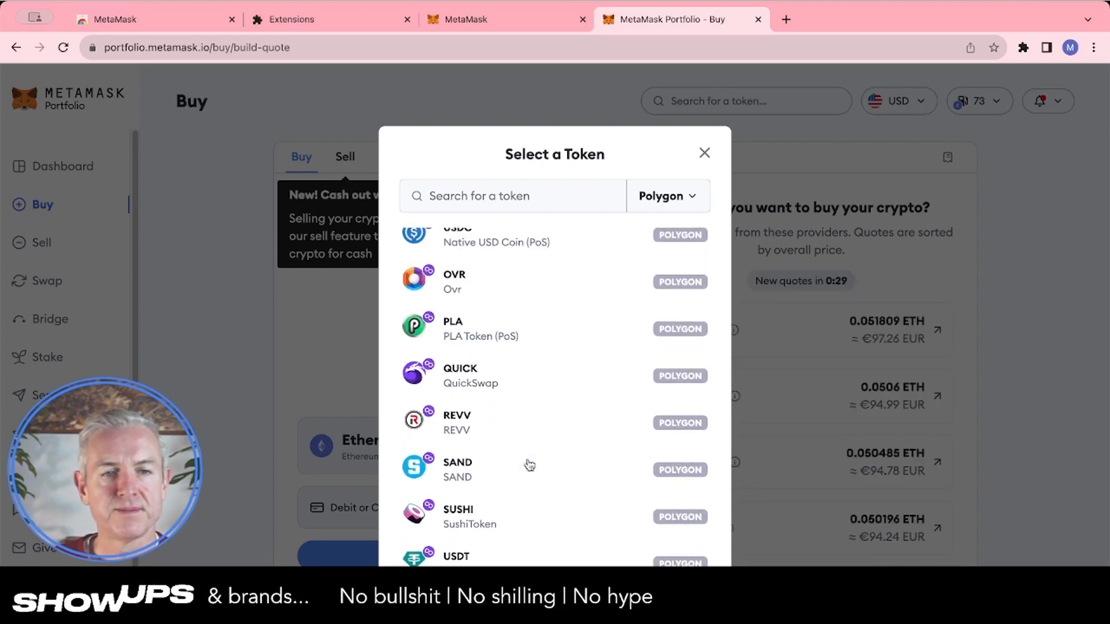
pyautogui.scroll(6, 529, 465)
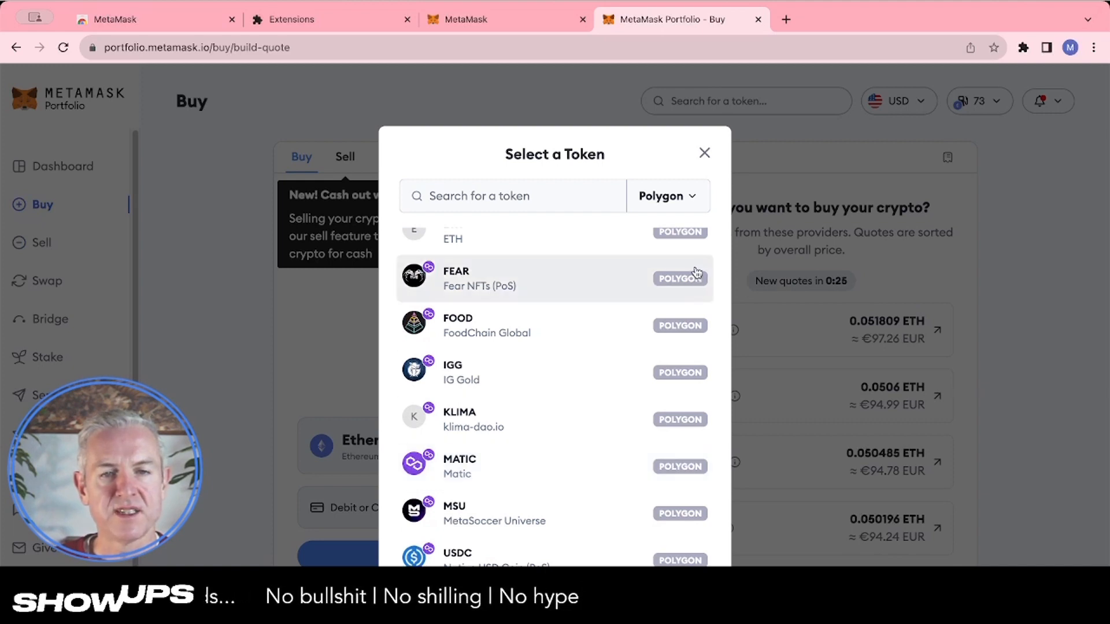
pyautogui.click(591, 461)
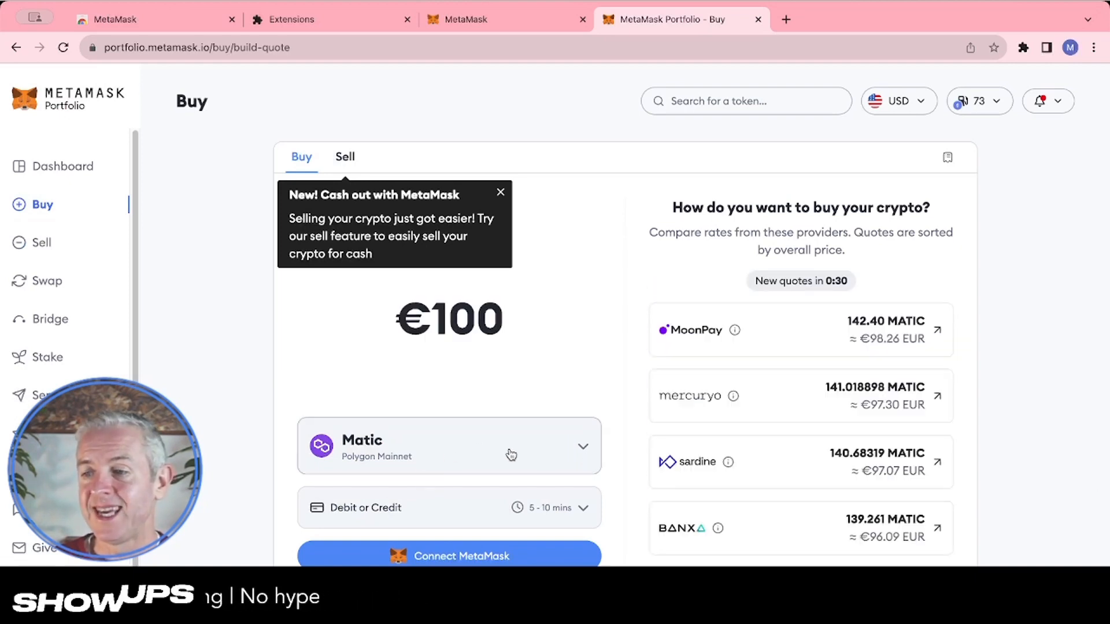
# Reopen the token selector, filter to the Ethereum network, and select ETH as the token to buy
pyautogui.click(584, 451)
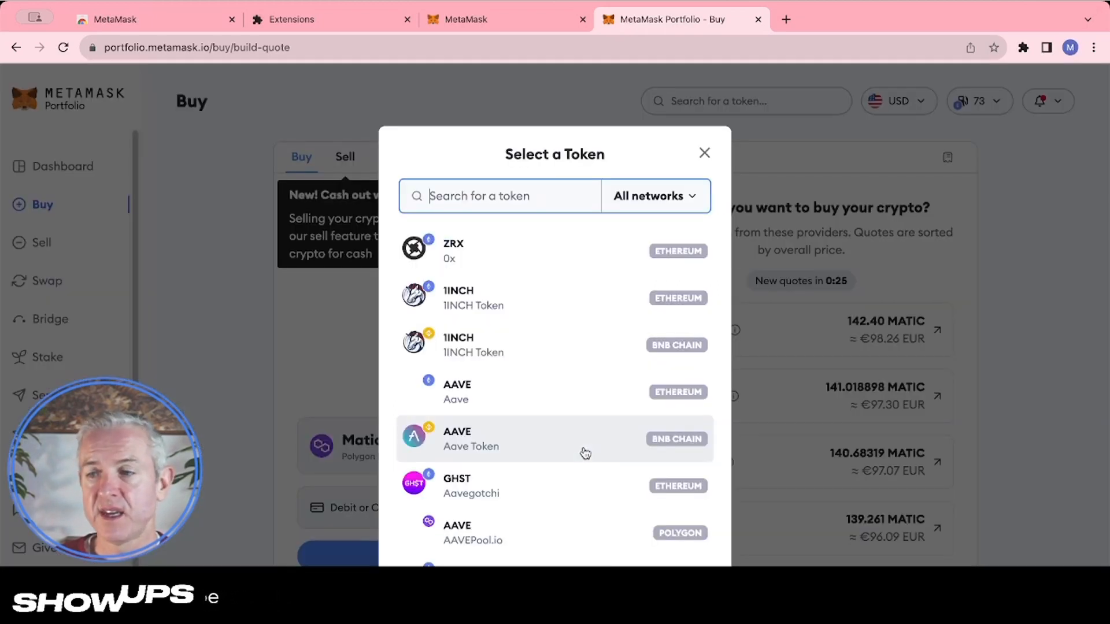
pyautogui.click(667, 206)
pyautogui.click(647, 267)
pyautogui.scroll(-10, 543, 384)
pyautogui.scroll(-8, 544, 382)
pyautogui.scroll(-8, 542, 380)
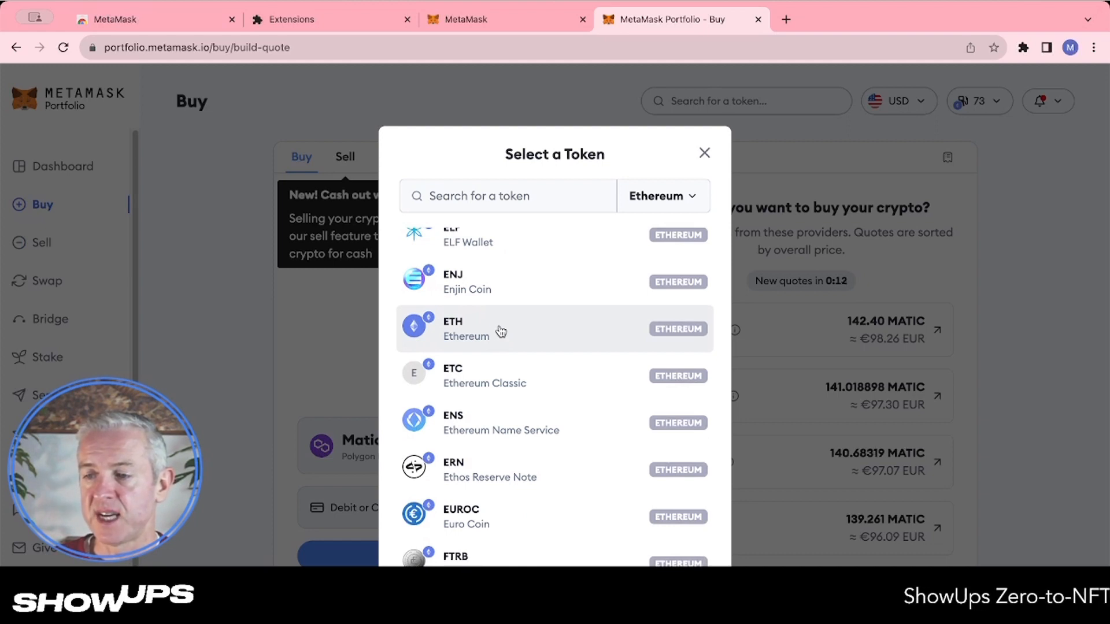
pyautogui.click(501, 331)
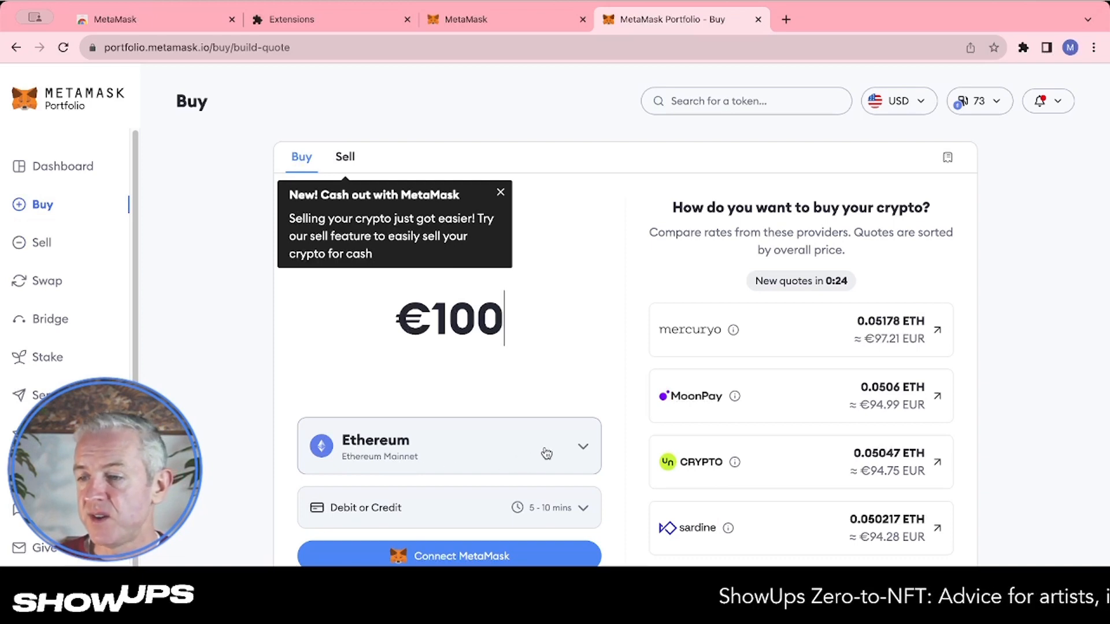
# Reopen the token selector, filter the list to the Avalanche network, and select AVAX as the token to buy
pyautogui.click(577, 450)
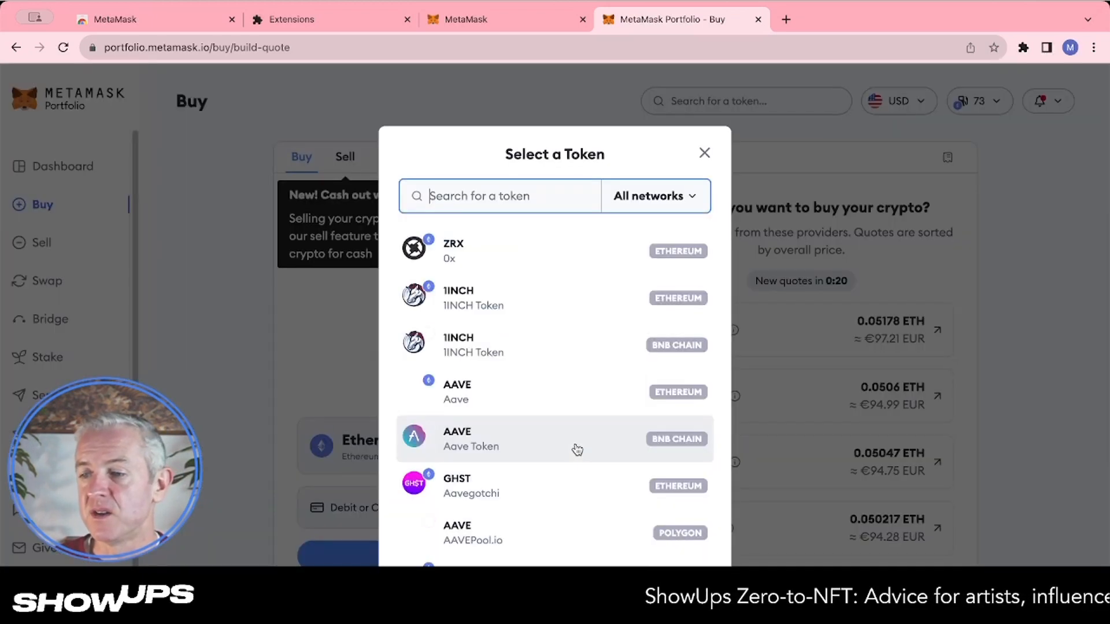
pyautogui.click(680, 196)
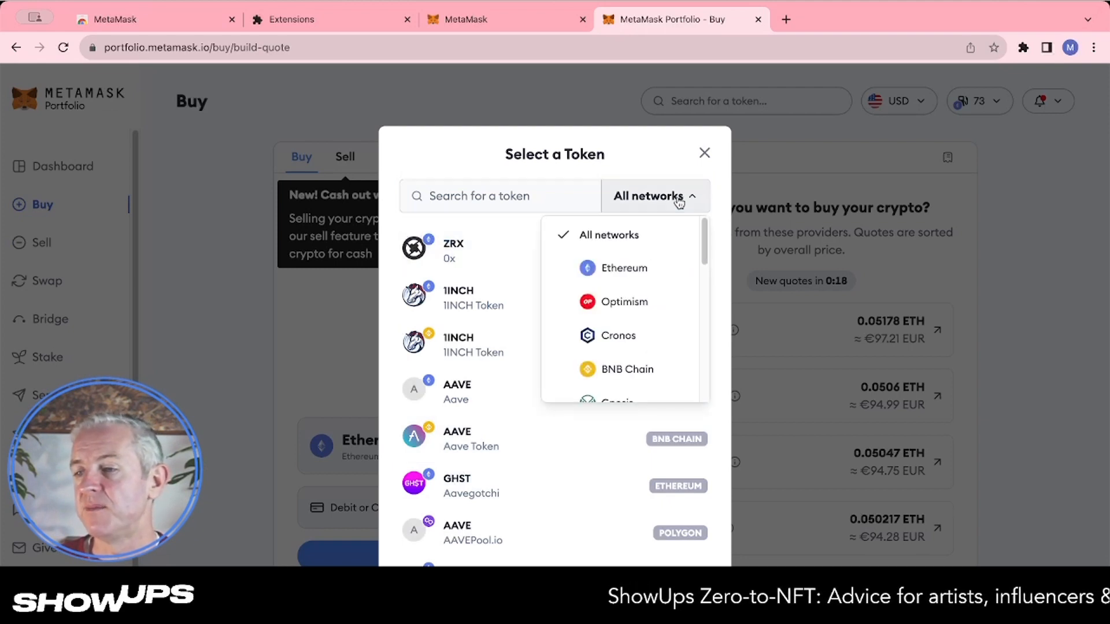
pyautogui.scroll(-5, 645, 317)
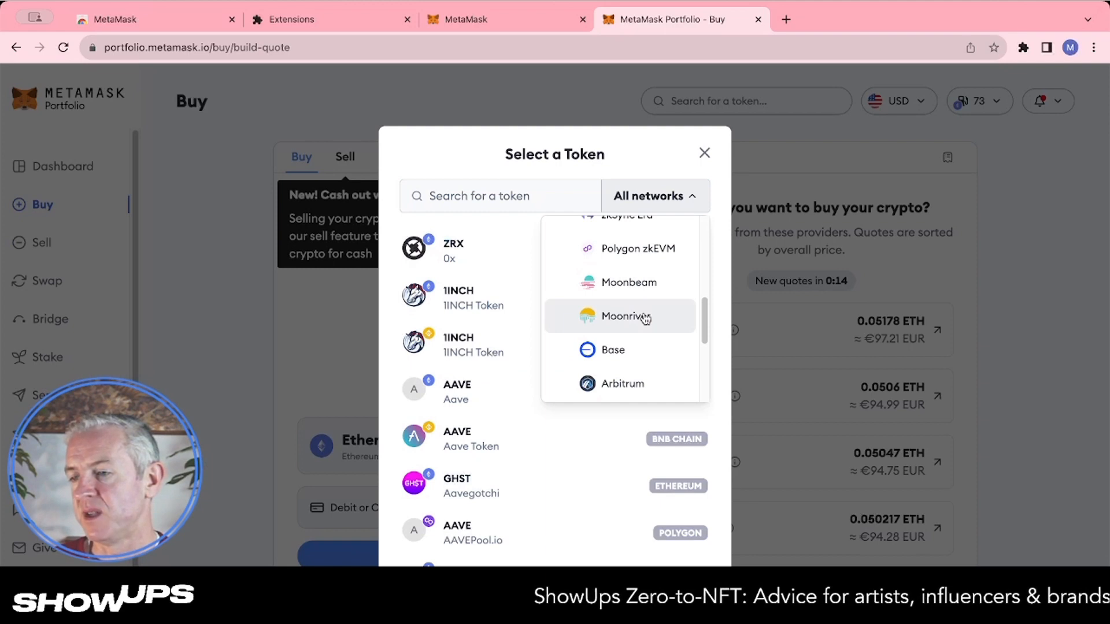
pyautogui.scroll(2, 646, 317)
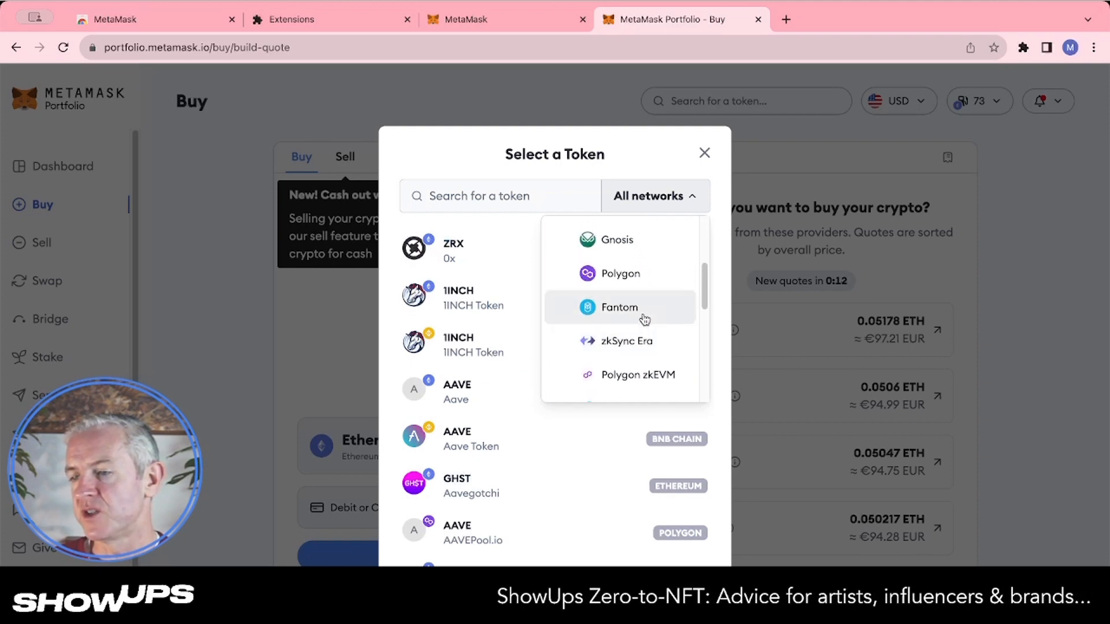
pyautogui.scroll(2, 644, 319)
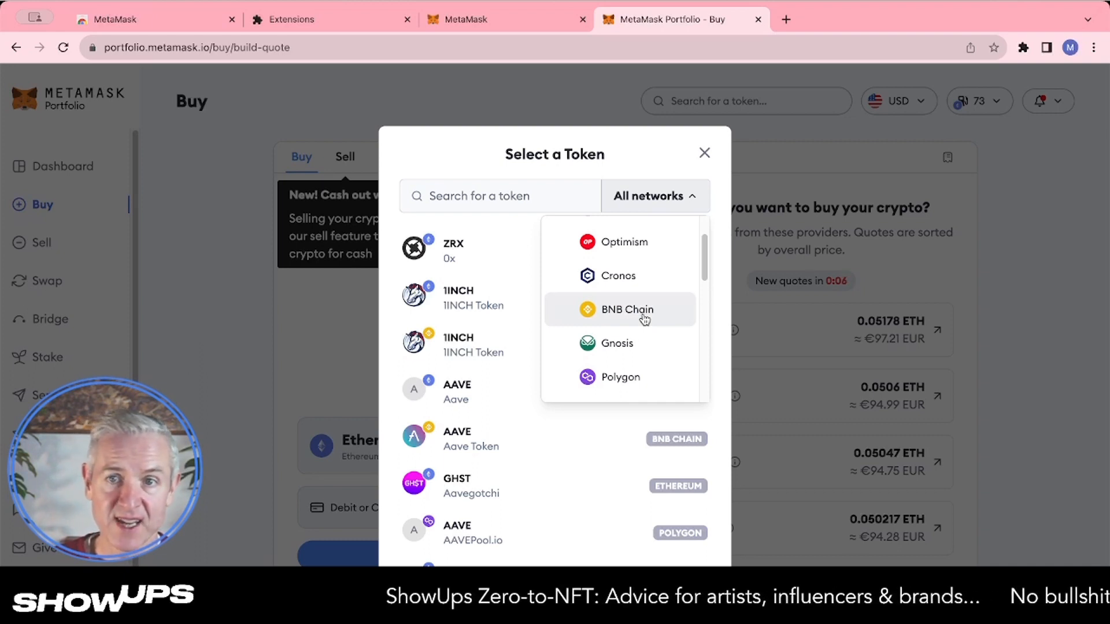
pyautogui.scroll(2, 645, 319)
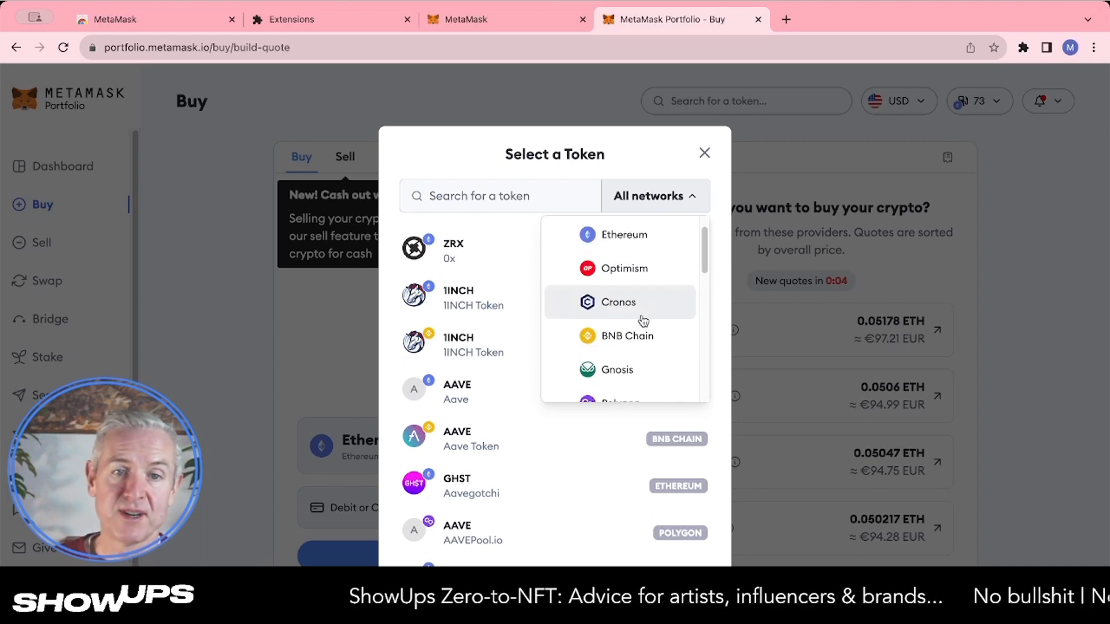
pyautogui.scroll(-1, 641, 319)
pyautogui.scroll(-2, 642, 321)
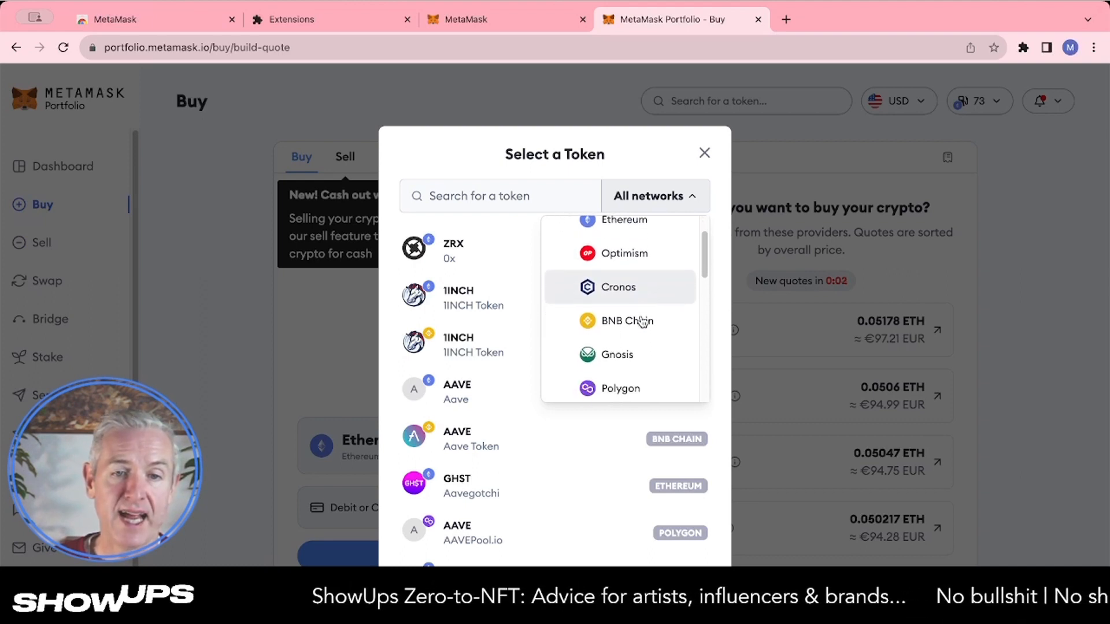
pyautogui.scroll(-1, 642, 321)
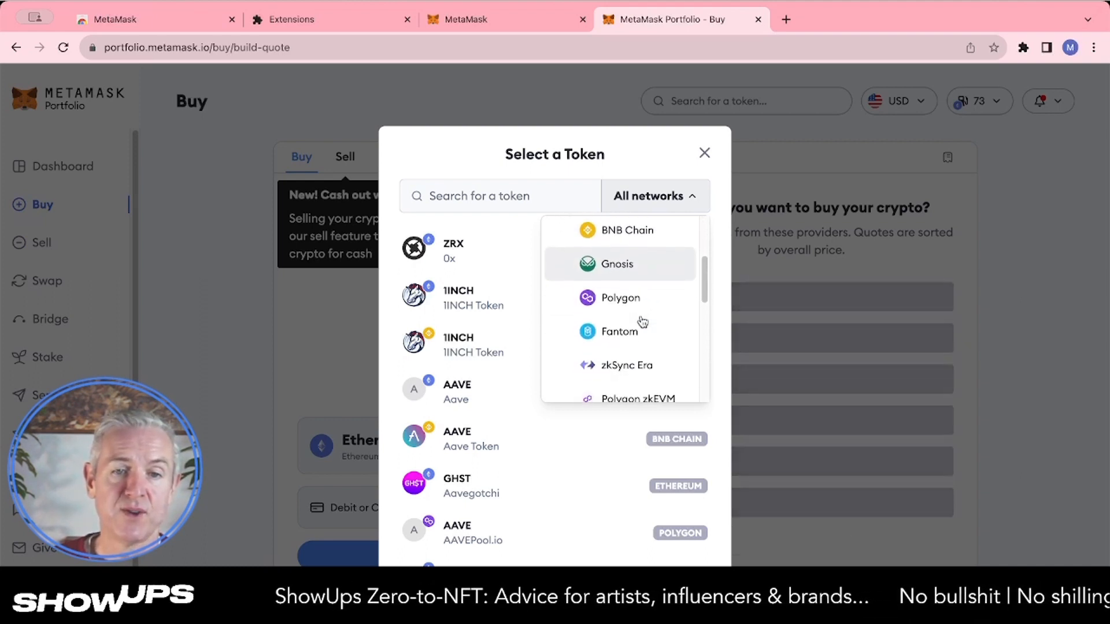
pyautogui.scroll(-2, 643, 321)
pyautogui.scroll(-2, 643, 321)
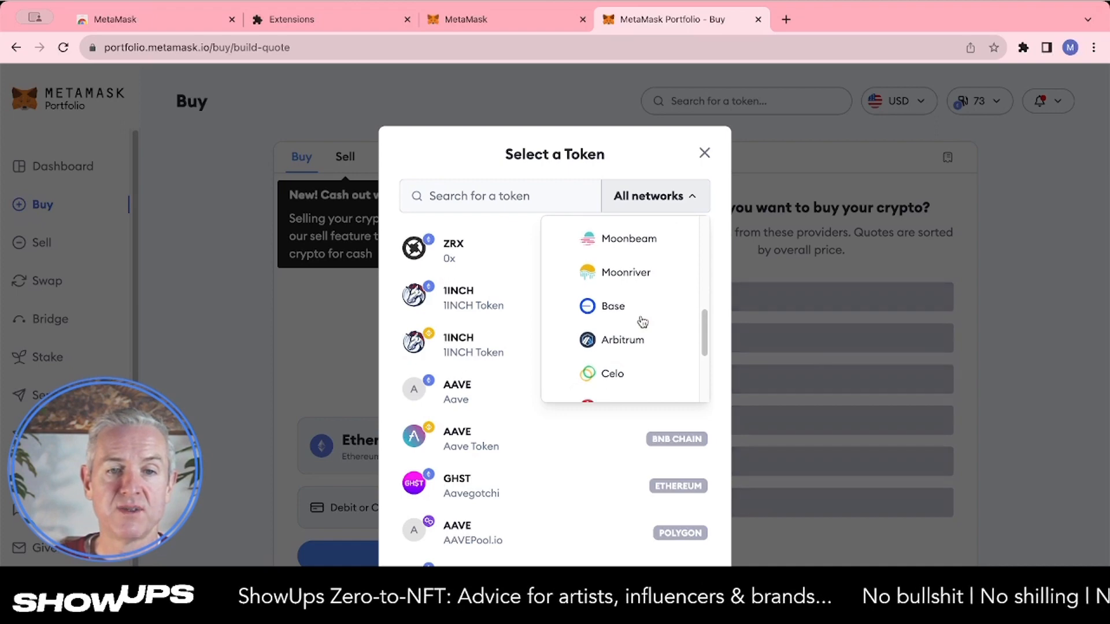
pyautogui.scroll(-2, 642, 319)
pyautogui.scroll(-1, 641, 319)
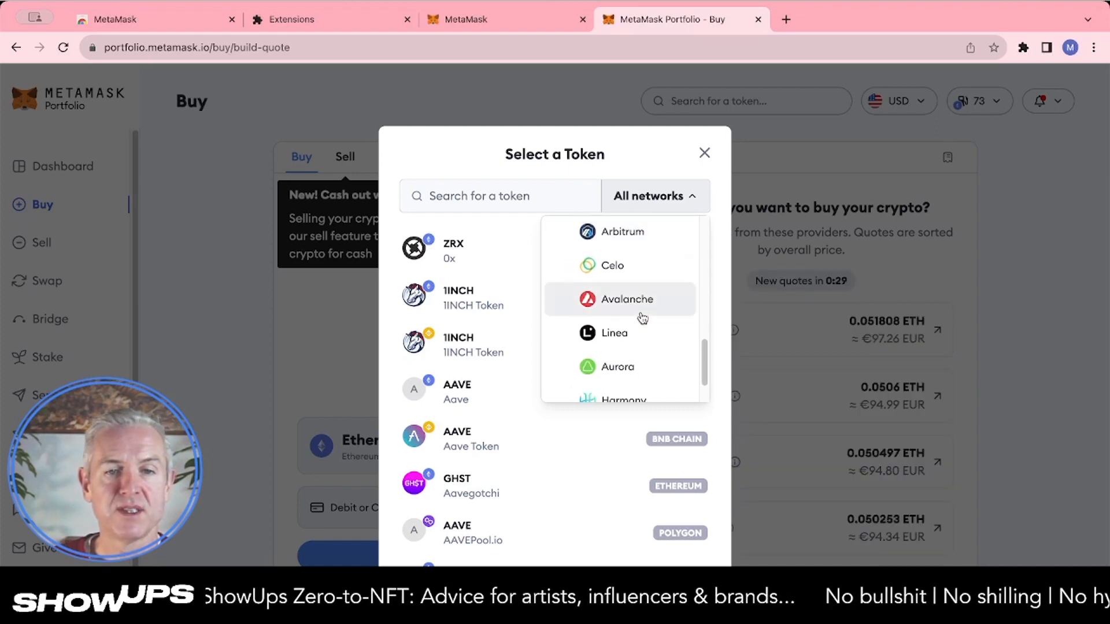
pyautogui.click(639, 317)
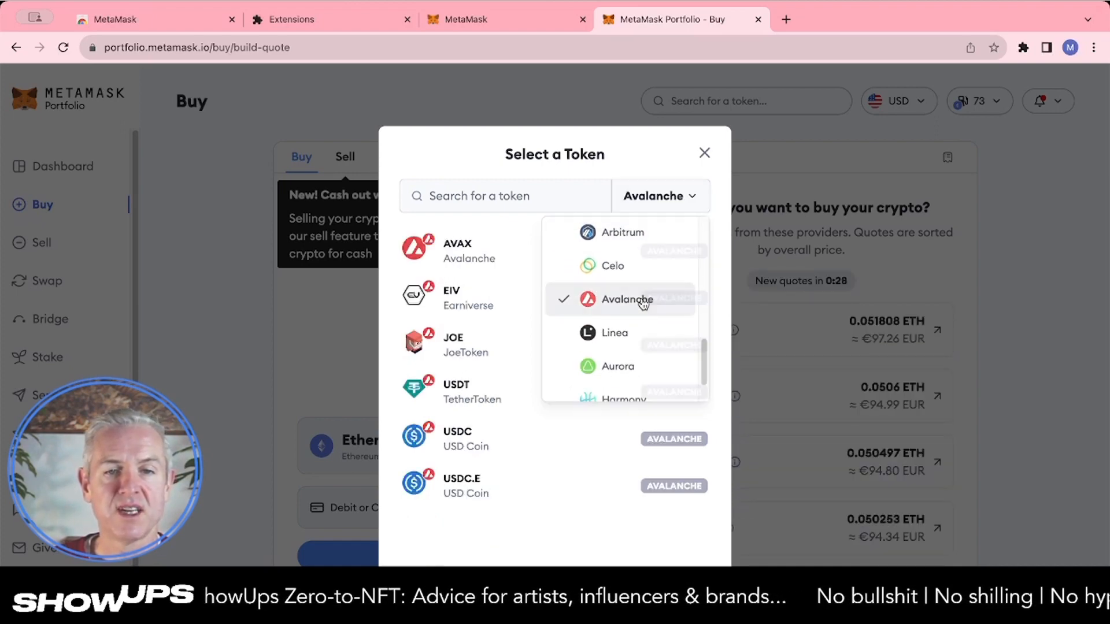
pyautogui.click(470, 242)
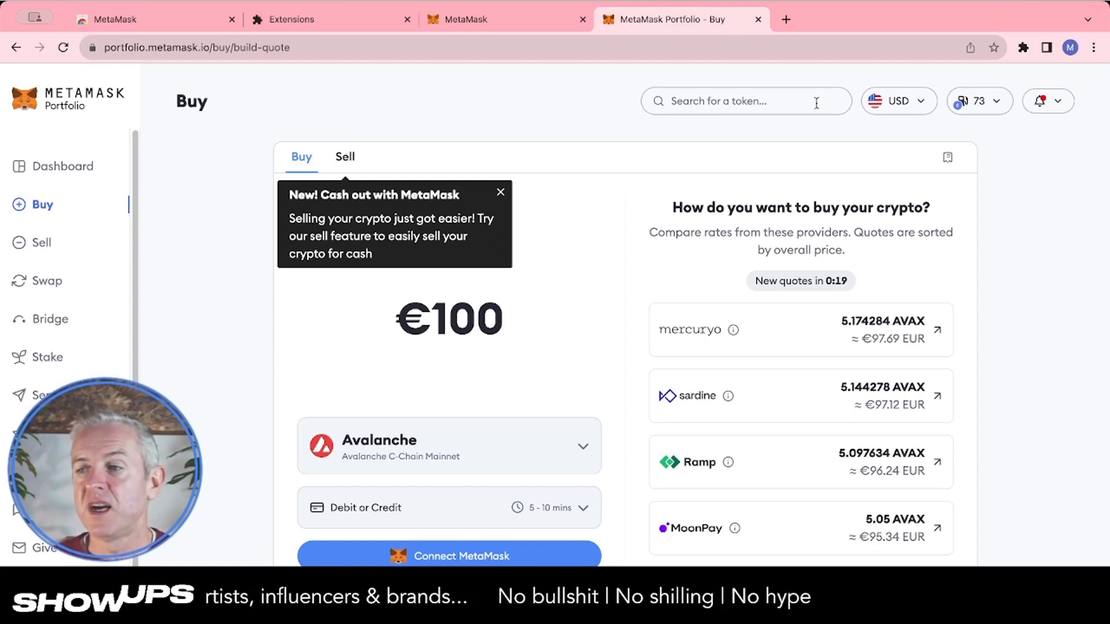
# Open a new browser tab and search Google for kraken
pyautogui.click(786, 19)
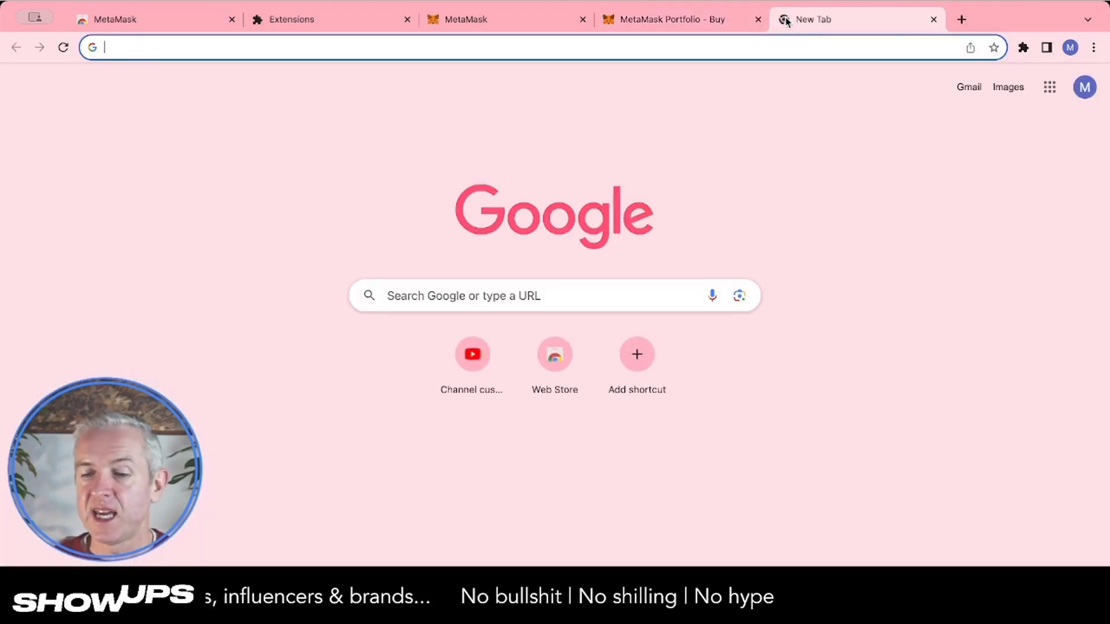
pyautogui.write('kraken')
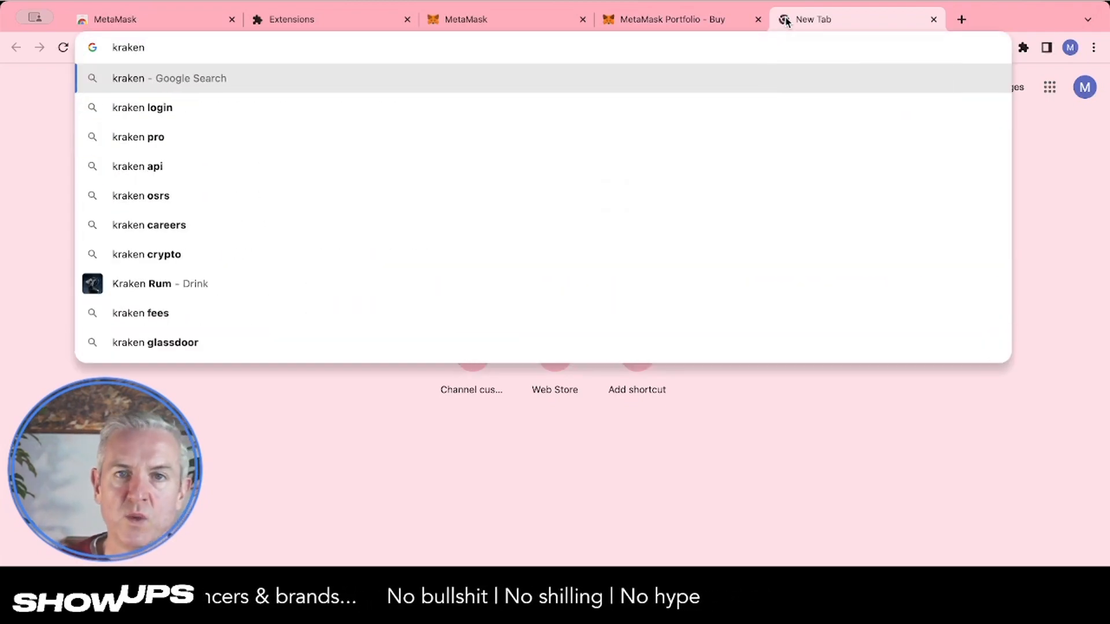
pyautogui.press('Return')
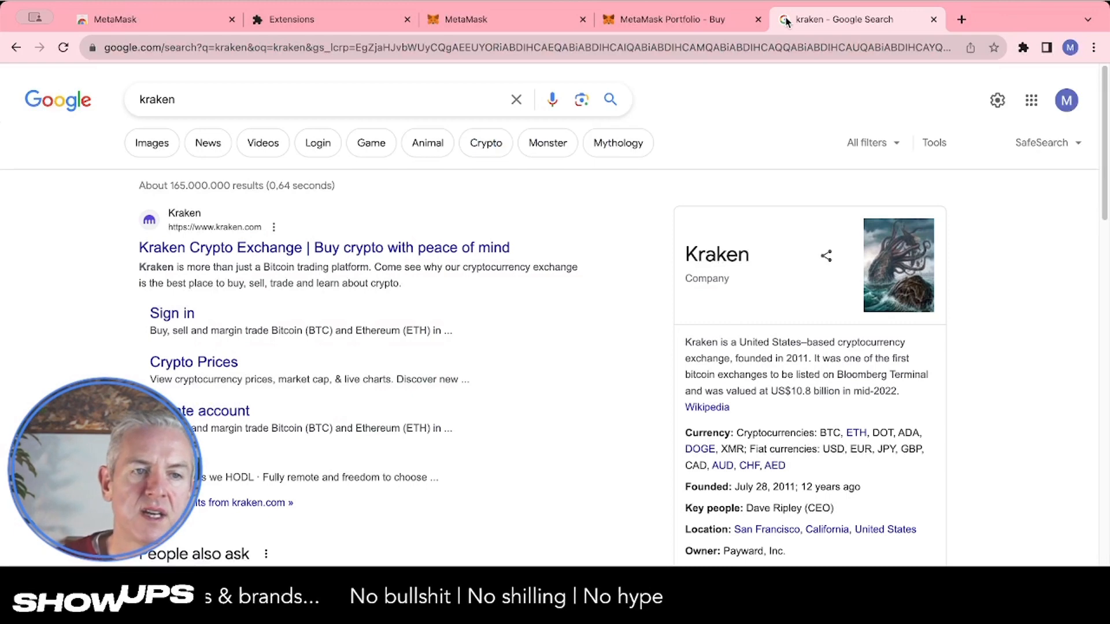
# Open the Kraken Crypto Exchange website and scroll through its homepage
pyautogui.click(252, 247)
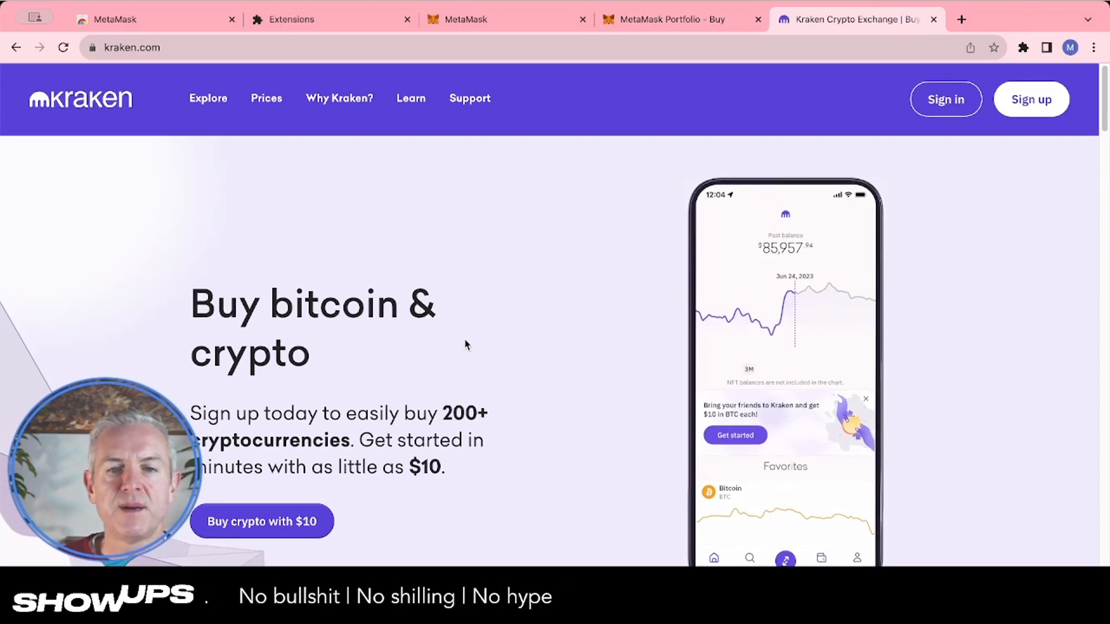
pyautogui.scroll(-3, 466, 344)
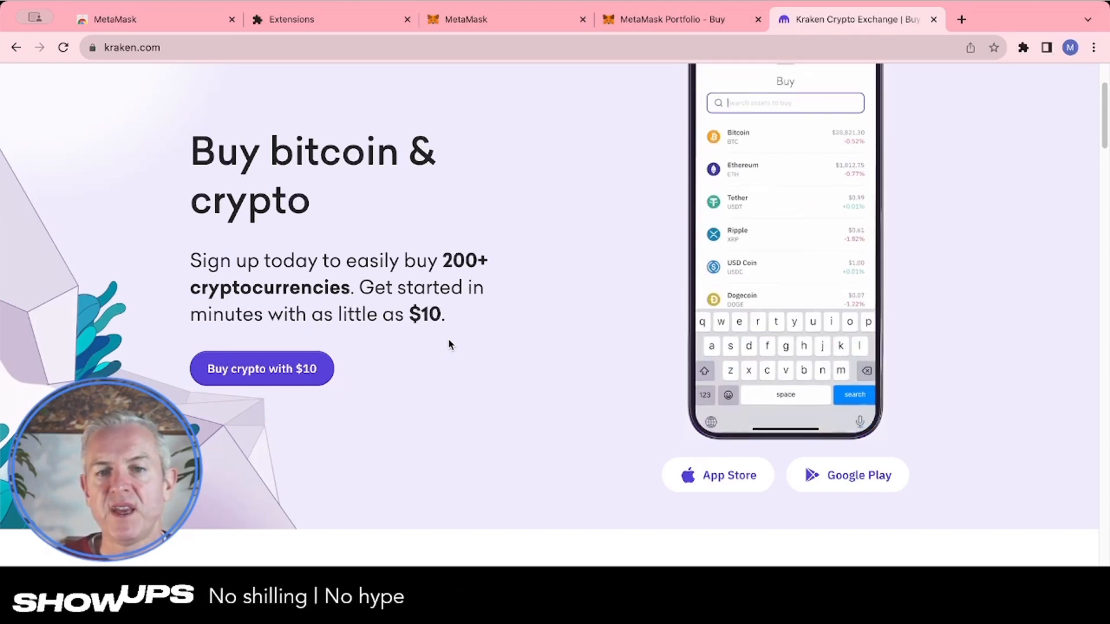
pyautogui.scroll(1, 449, 345)
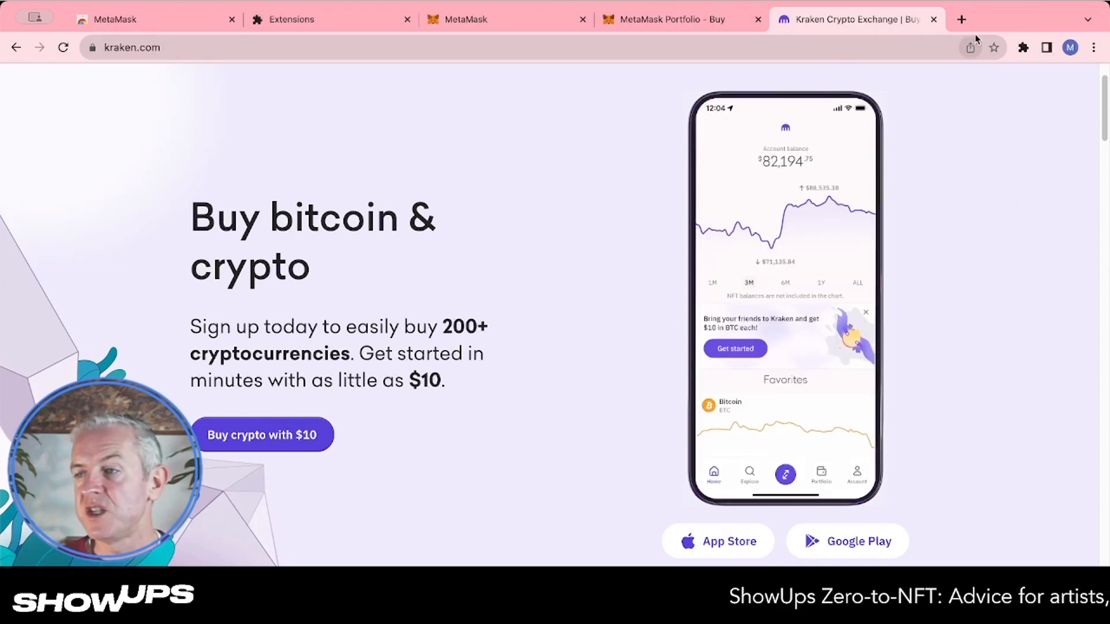
# Search Google for coinbase in another new tab, then return to the MetaMask Portfolio Buy page
pyautogui.click(961, 19)
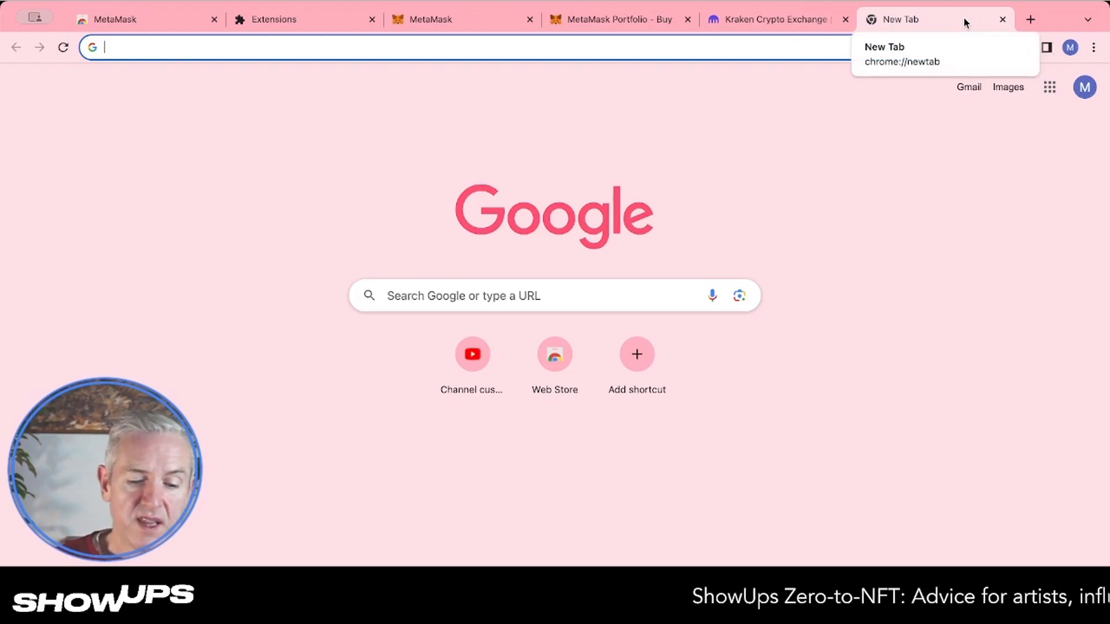
pyautogui.write('coinbase')
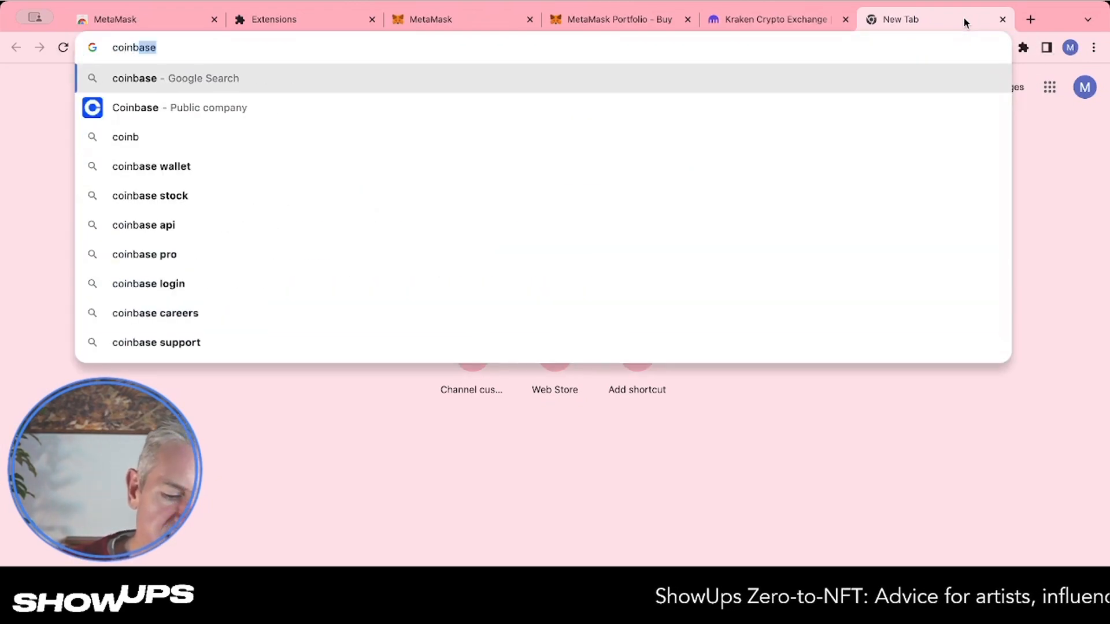
pyautogui.press('Return')
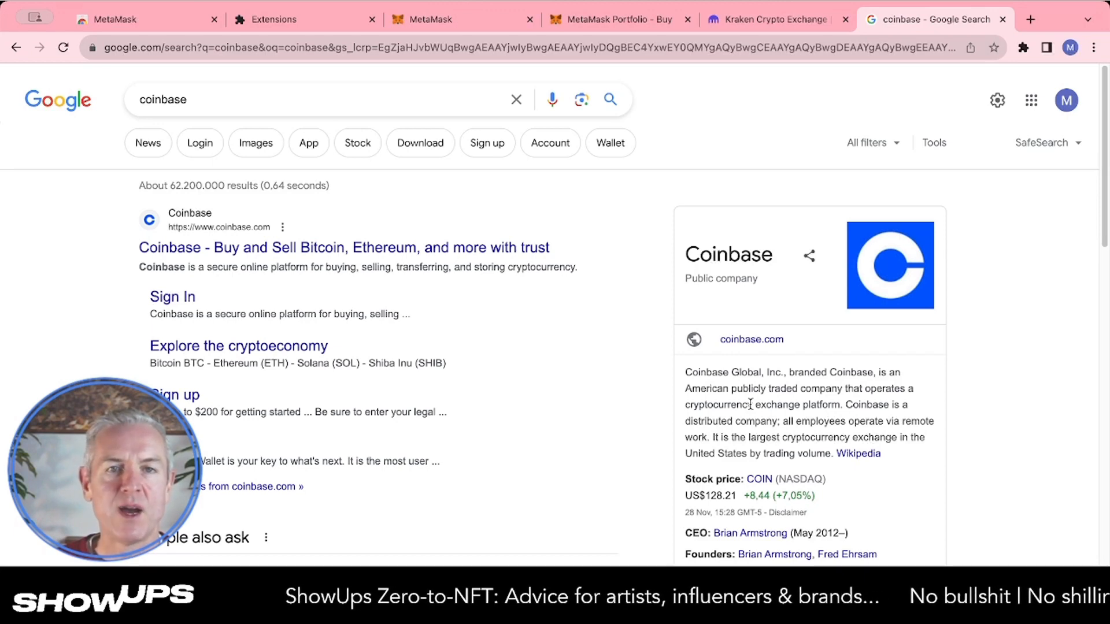
pyautogui.click(787, 16)
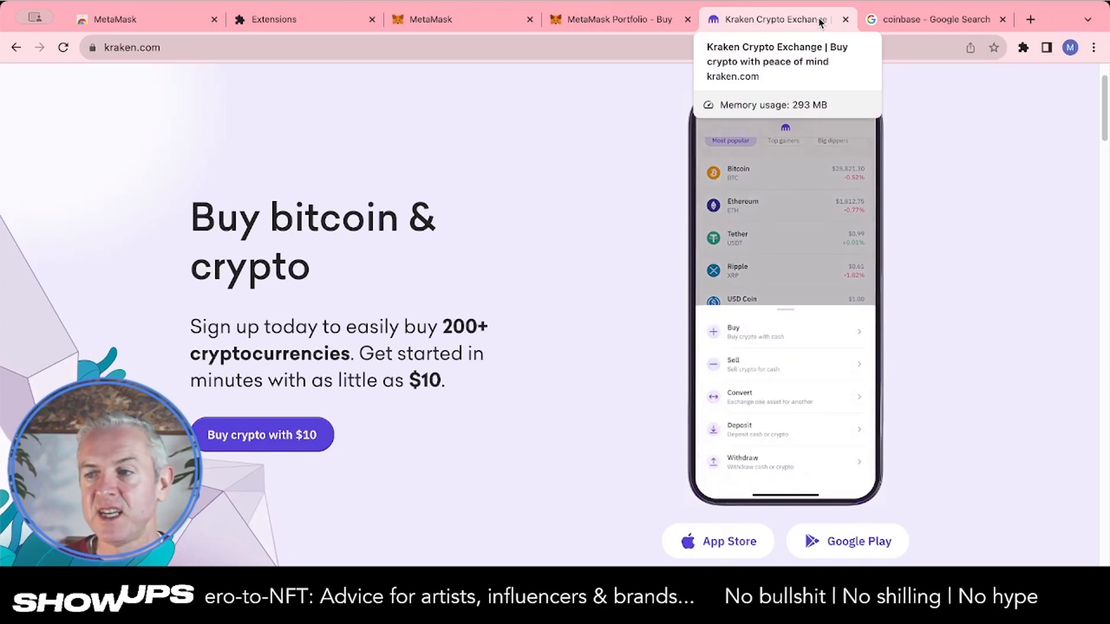
pyautogui.click(630, 19)
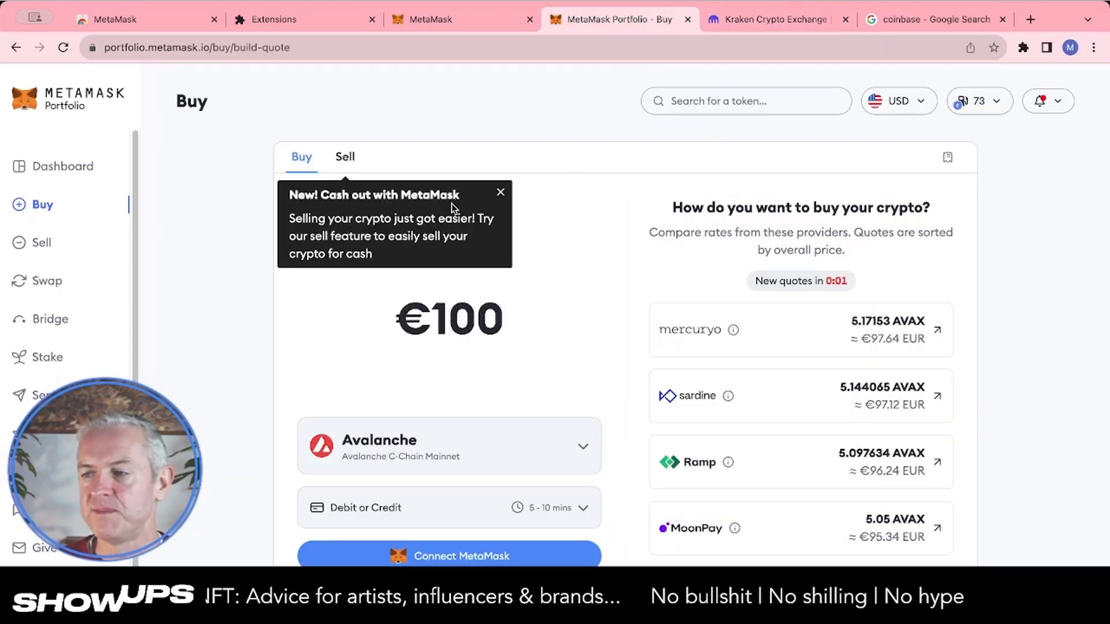